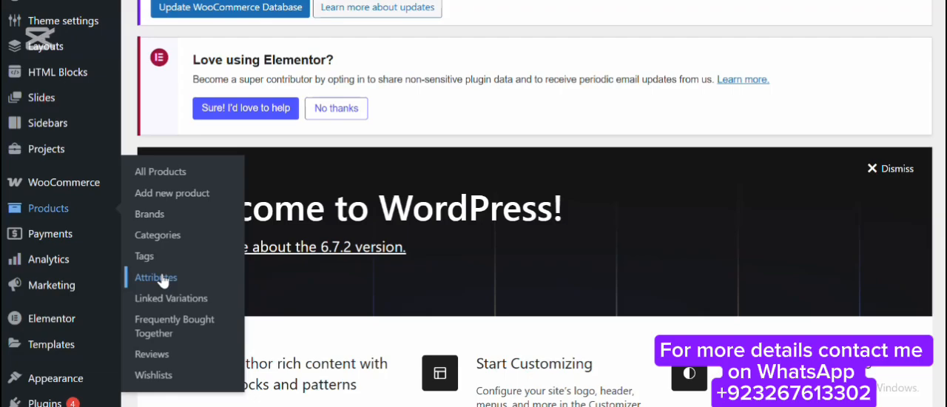
Open the product attributes page and enter Product Color as the name of a new attribute.
{"action": "left_click", "coordinate": [156, 277]}
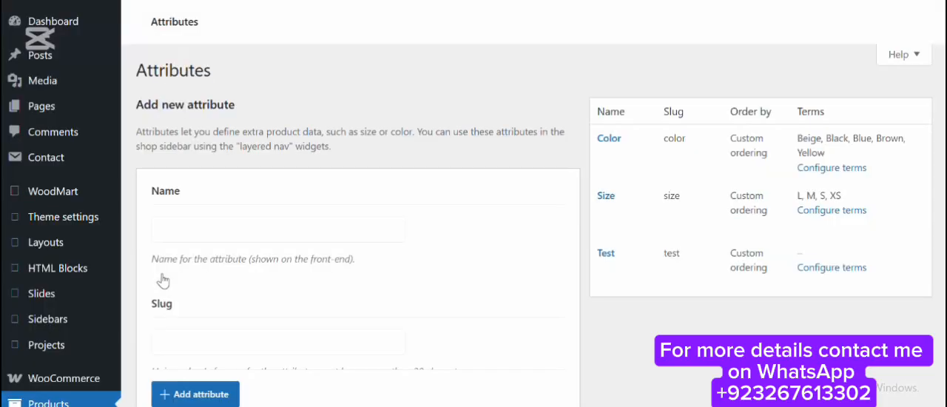
{"action": "scroll", "coordinate": [260, 168], "scroll_direction": "down", "scroll_amount": 2}
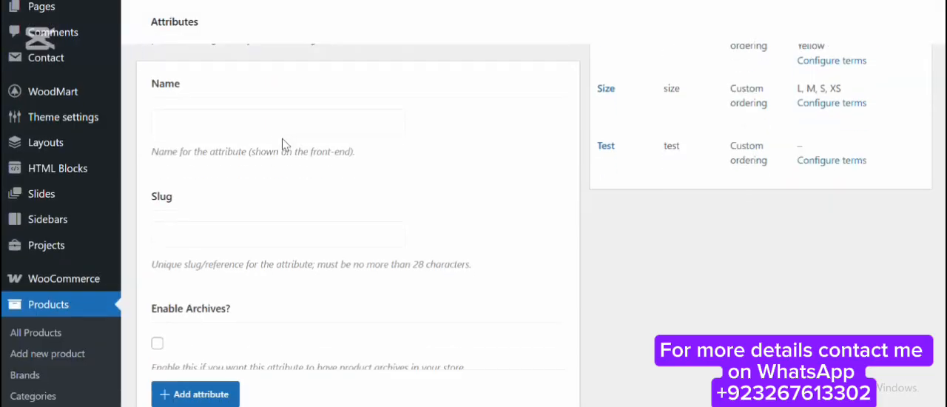
{"action": "left_click", "coordinate": [285, 131]}
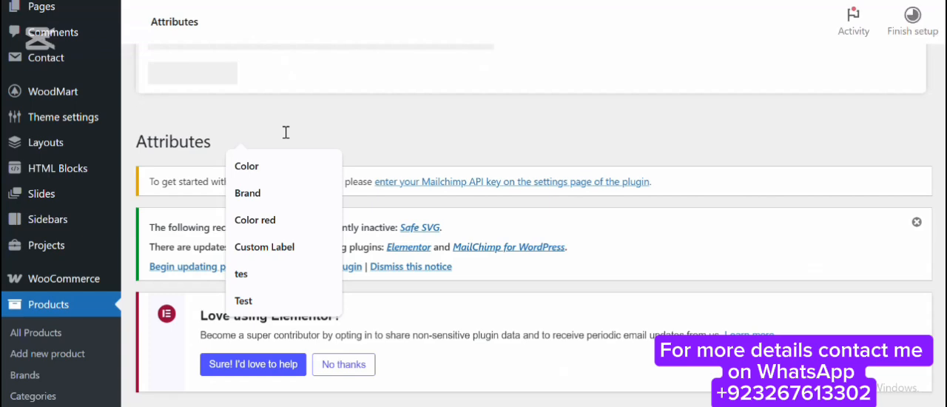
{"action": "scroll", "coordinate": [288, 138], "scroll_direction": "down", "scroll_amount": 2}
{"action": "scroll", "coordinate": [320, 129], "scroll_direction": "down", "scroll_amount": 3}
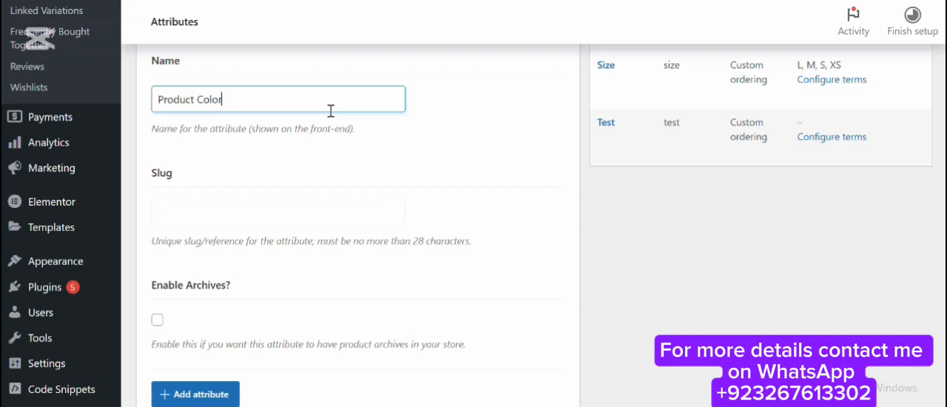
Set the new attribute's swatch size to M and add the attribute to the store.
{"action": "scroll", "coordinate": [200, 248], "scroll_direction": "down", "scroll_amount": 10}
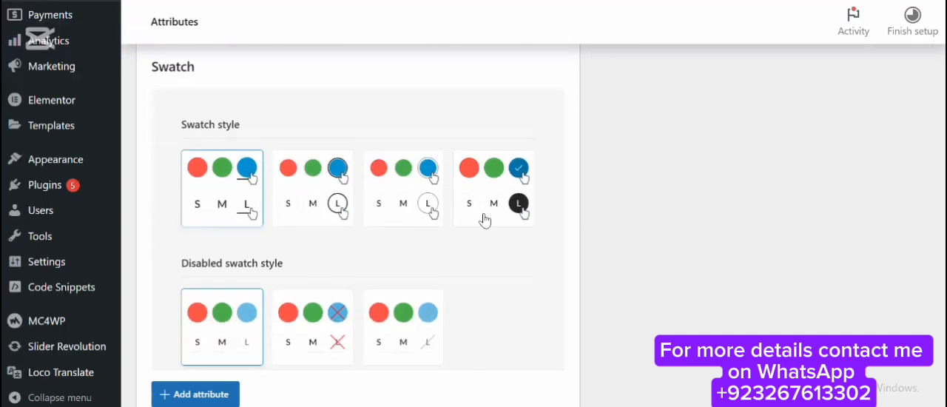
{"action": "scroll", "coordinate": [234, 128], "scroll_direction": "down", "scroll_amount": 2}
{"action": "scroll", "coordinate": [305, 214], "scroll_direction": "down", "scroll_amount": 4}
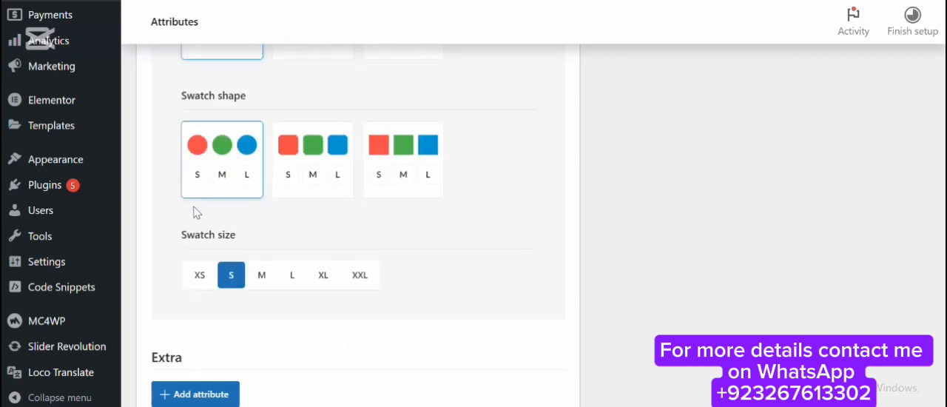
{"action": "scroll", "coordinate": [214, 214], "scroll_direction": "down", "scroll_amount": 1}
{"action": "left_click", "coordinate": [259, 235]}
{"action": "scroll", "coordinate": [189, 155], "scroll_direction": "down", "scroll_amount": 4}
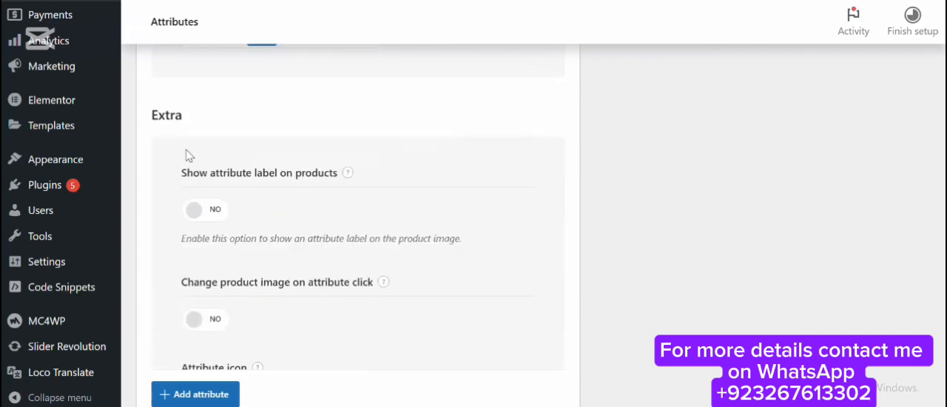
{"action": "scroll", "coordinate": [222, 155], "scroll_direction": "down", "scroll_amount": 3}
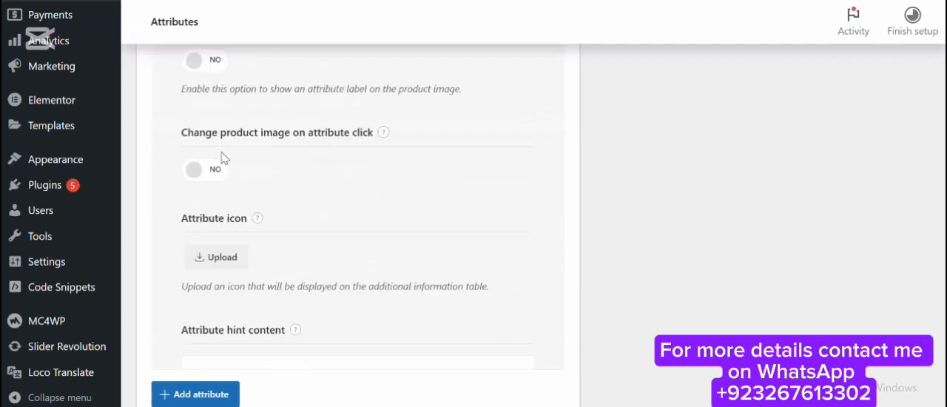
{"action": "scroll", "coordinate": [229, 170], "scroll_direction": "down", "scroll_amount": 4}
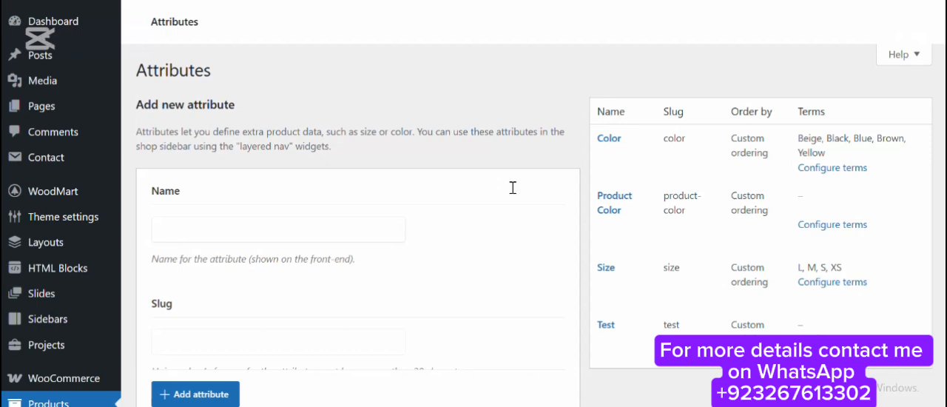
Open the term configuration of the Product Color attribute.
{"action": "scroll", "coordinate": [628, 144], "scroll_direction": "down", "scroll_amount": 3}
{"action": "scroll", "coordinate": [628, 144], "scroll_direction": "up", "scroll_amount": 3}
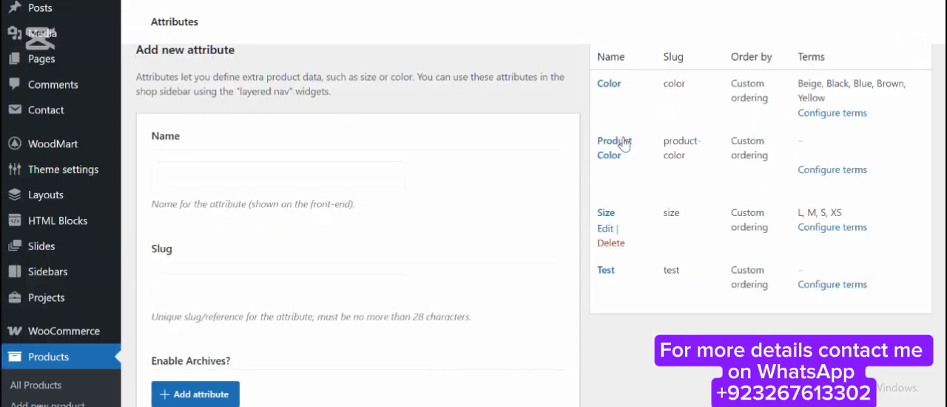
{"action": "scroll", "coordinate": [642, 221], "scroll_direction": "down", "scroll_amount": 3}
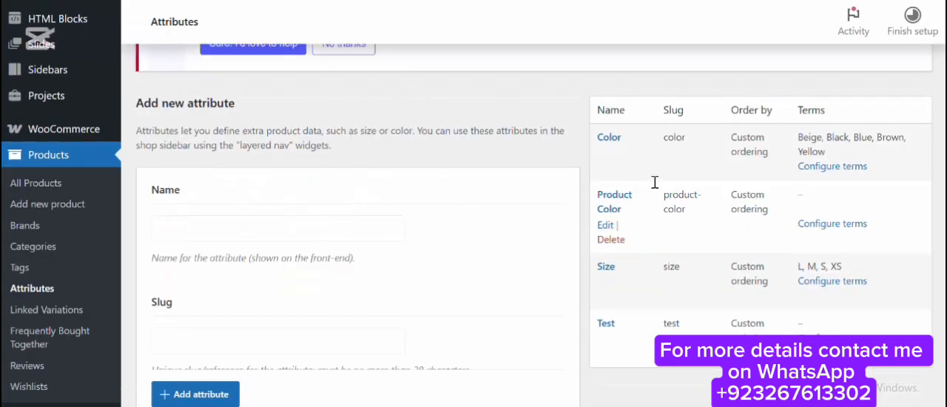
{"action": "scroll", "coordinate": [642, 221], "scroll_direction": "down", "scroll_amount": 3}
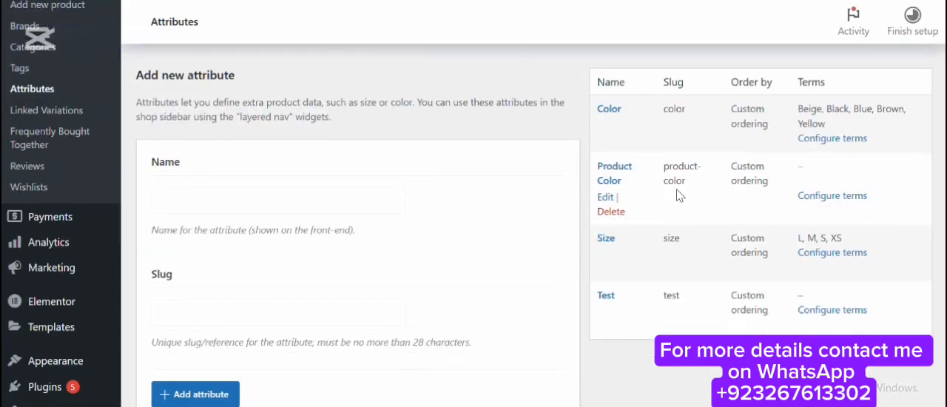
{"action": "left_click", "coordinate": [816, 200]}
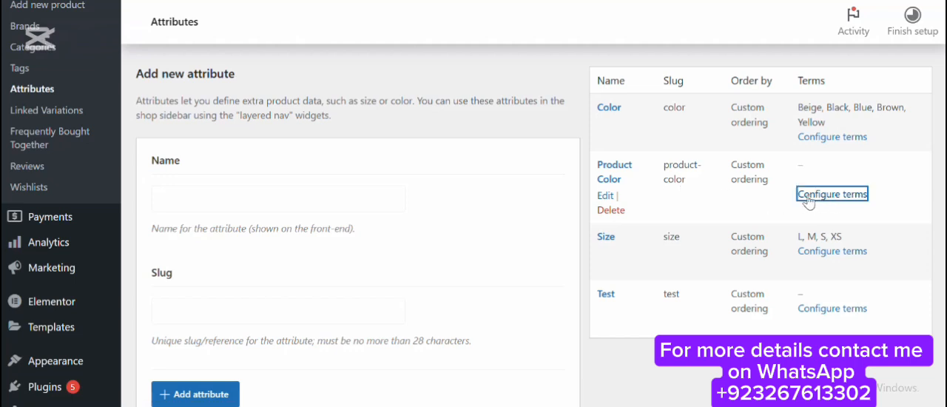
Add a term named Gray to the Product Color attribute with its text swatch turned on.
{"action": "scroll", "coordinate": [341, 143], "scroll_direction": "down", "scroll_amount": 2}
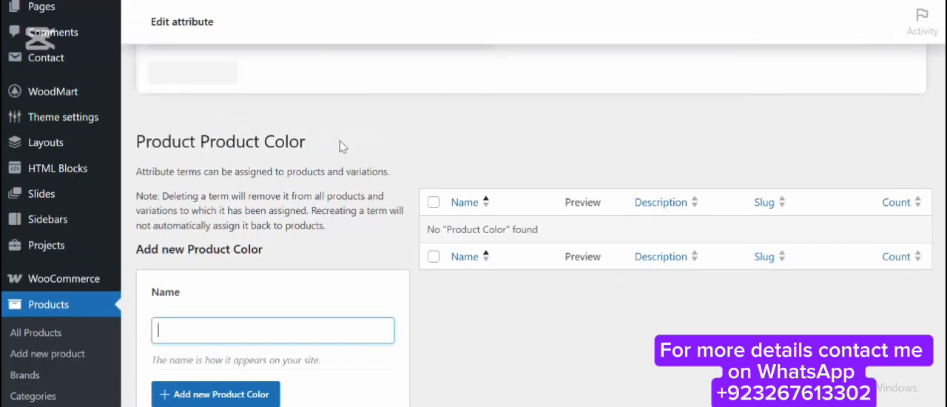
{"action": "scroll", "coordinate": [339, 142], "scroll_direction": "down", "scroll_amount": 4}
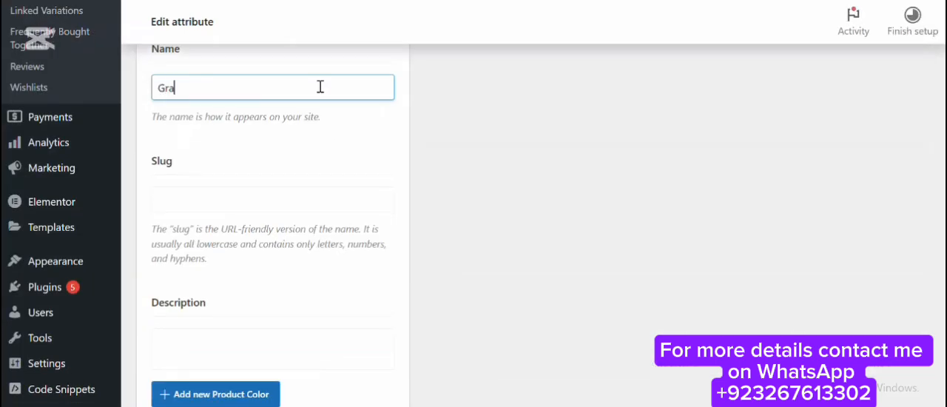
{"action": "scroll", "coordinate": [313, 206], "scroll_direction": "down", "scroll_amount": 8}
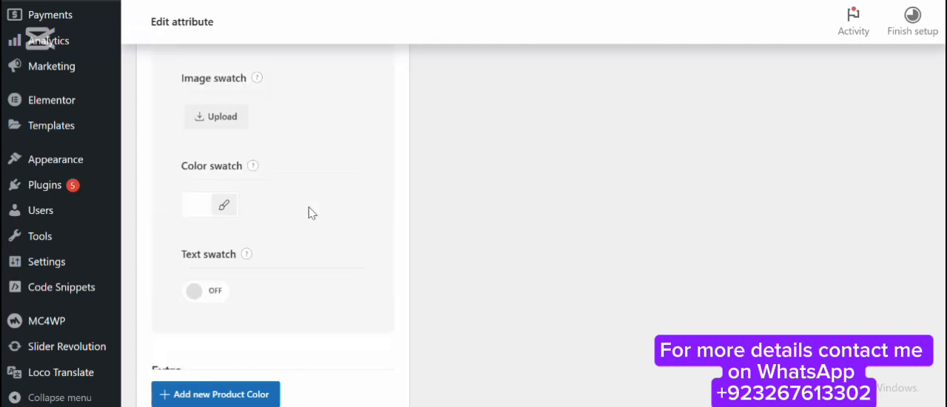
{"action": "scroll", "coordinate": [194, 238], "scroll_direction": "down", "scroll_amount": 3}
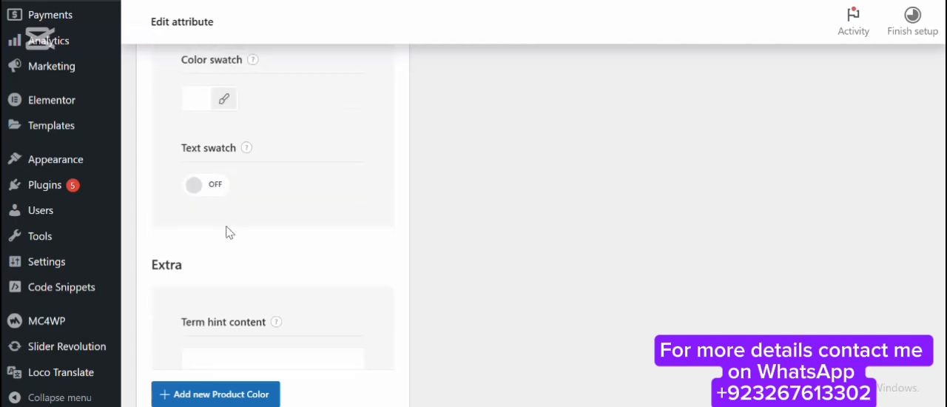
{"action": "left_click", "coordinate": [211, 184]}
{"action": "scroll", "coordinate": [270, 220], "scroll_direction": "down", "scroll_amount": 2}
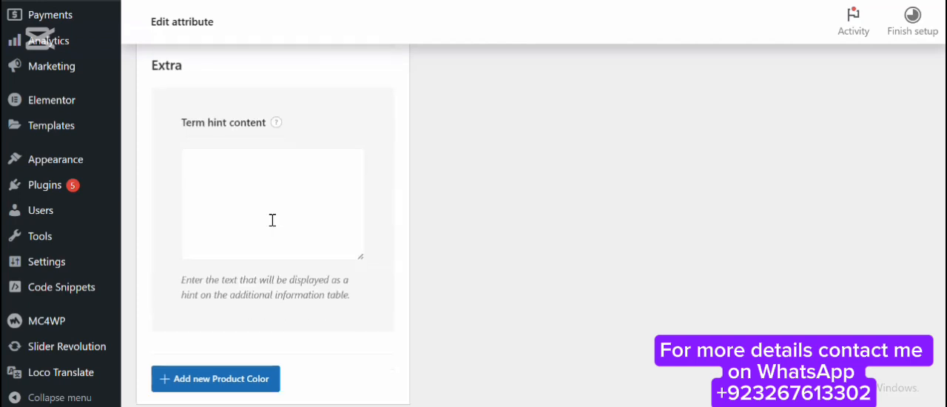
{"action": "scroll", "coordinate": [217, 244], "scroll_direction": "up", "scroll_amount": 4}
{"action": "scroll", "coordinate": [310, 244], "scroll_direction": "down", "scroll_amount": 1}
{"action": "scroll", "coordinate": [334, 233], "scroll_direction": "down", "scroll_amount": 4}
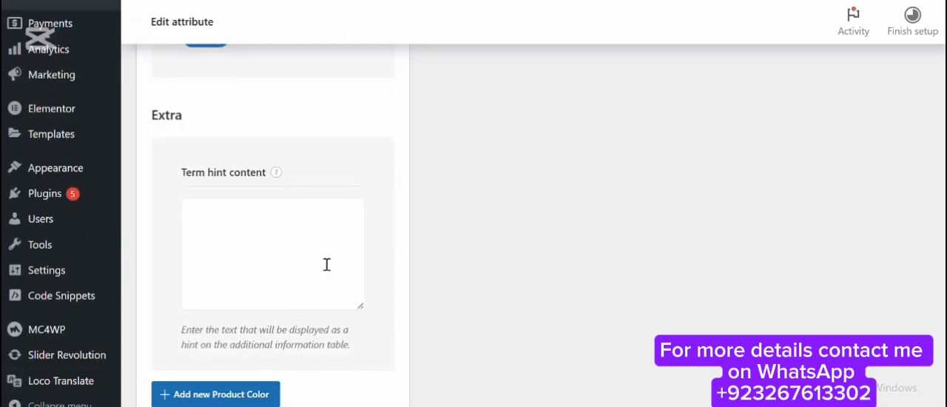
{"action": "scroll", "coordinate": [326, 264], "scroll_direction": "up", "scroll_amount": 10}
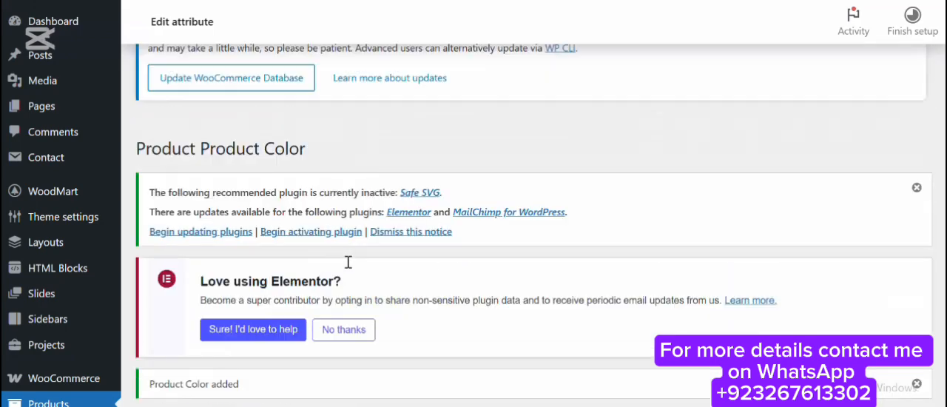
Add a term named Yellow to the Product Color attribute.
{"action": "scroll", "coordinate": [534, 255], "scroll_direction": "down", "scroll_amount": 2}
{"action": "scroll", "coordinate": [249, 259], "scroll_direction": "down", "scroll_amount": 3}
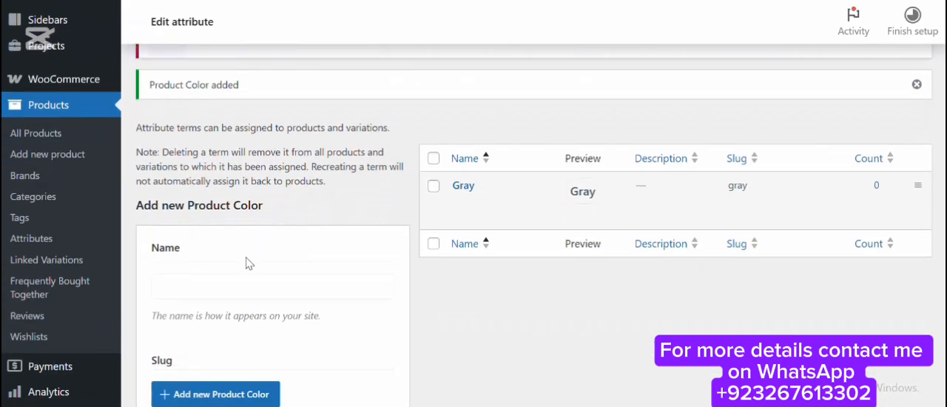
{"action": "left_click", "coordinate": [253, 194]}
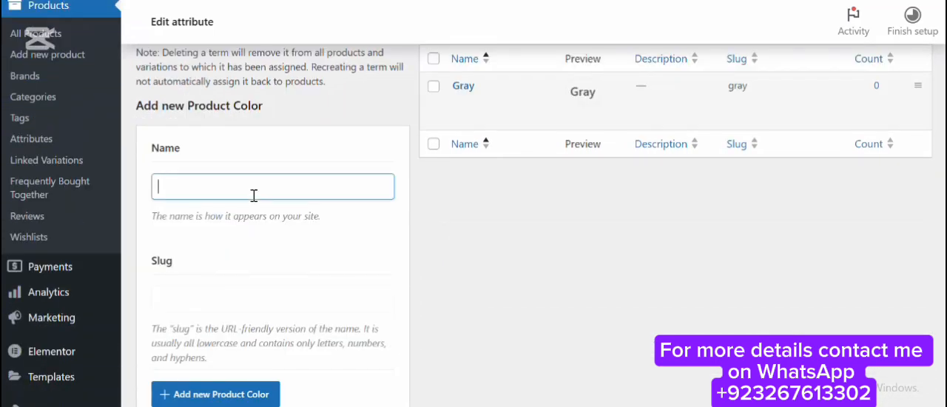
{"action": "type", "text": "Yellow"}
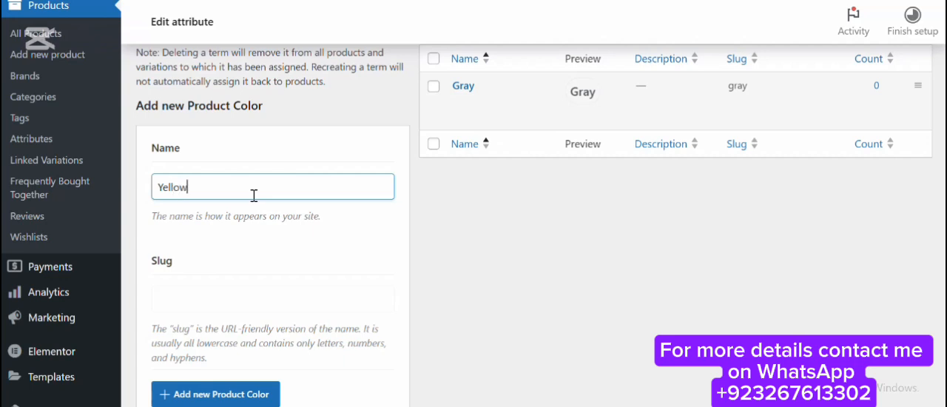
{"action": "scroll", "coordinate": [253, 195], "scroll_direction": "down", "scroll_amount": 10}
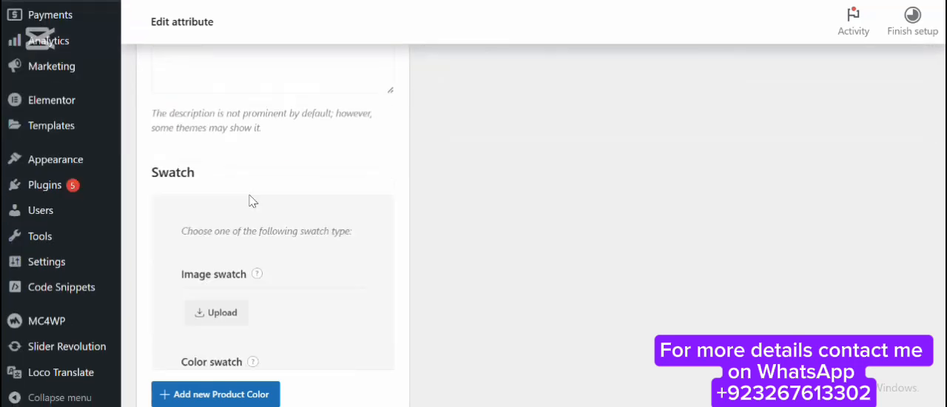
{"action": "left_click", "coordinate": [247, 395]}
{"action": "scroll", "coordinate": [311, 266], "scroll_direction": "up", "scroll_amount": 5}
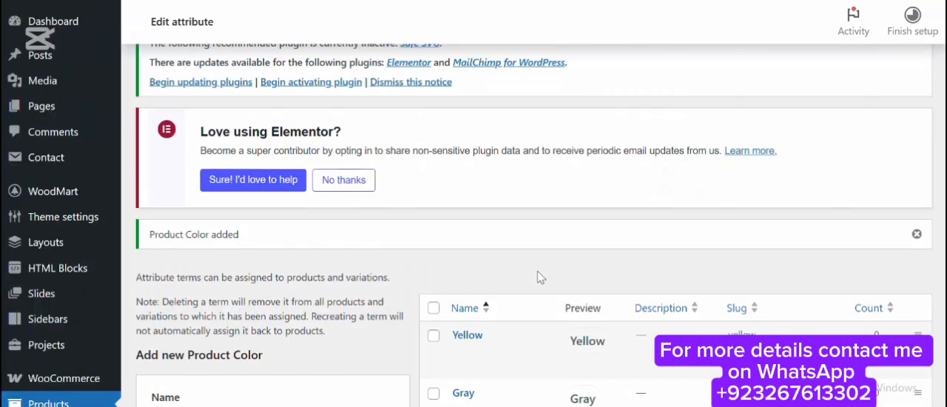
Add a term named Green to the Product Color attribute.
{"action": "scroll", "coordinate": [536, 271], "scroll_direction": "down", "scroll_amount": 3}
{"action": "scroll", "coordinate": [262, 139], "scroll_direction": "down", "scroll_amount": 2}
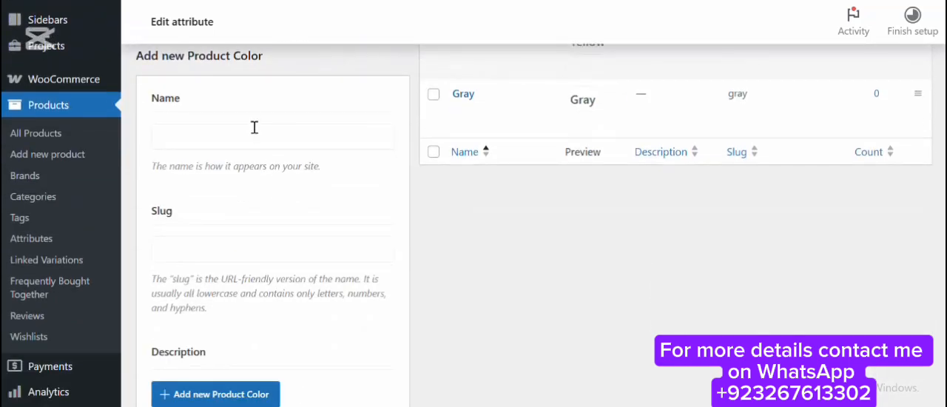
{"action": "left_click", "coordinate": [254, 132]}
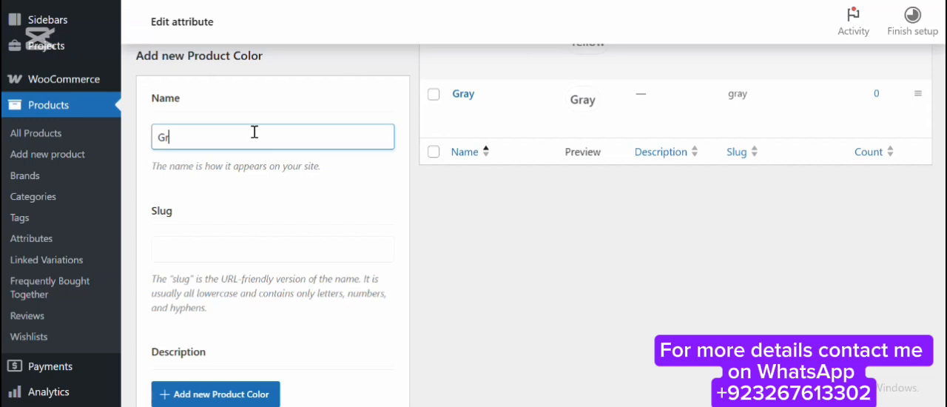
{"action": "type", "text": "Green"}
{"action": "scroll", "coordinate": [250, 150], "scroll_direction": "down", "scroll_amount": 10}
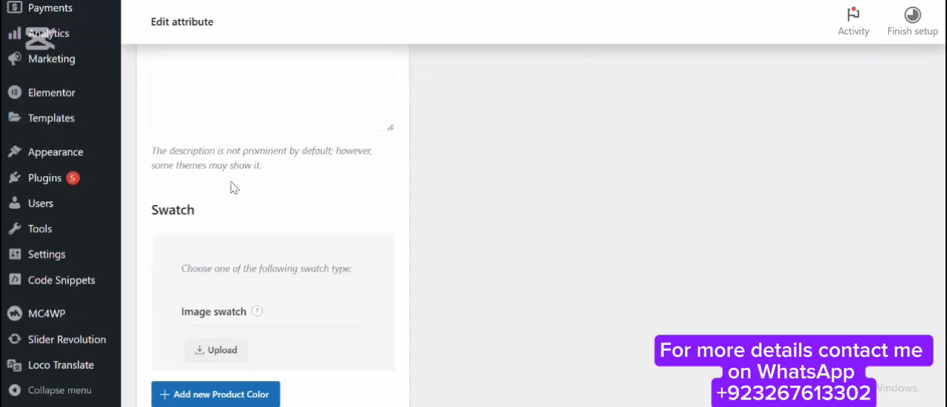
{"action": "scroll", "coordinate": [222, 218], "scroll_direction": "down", "scroll_amount": 2}
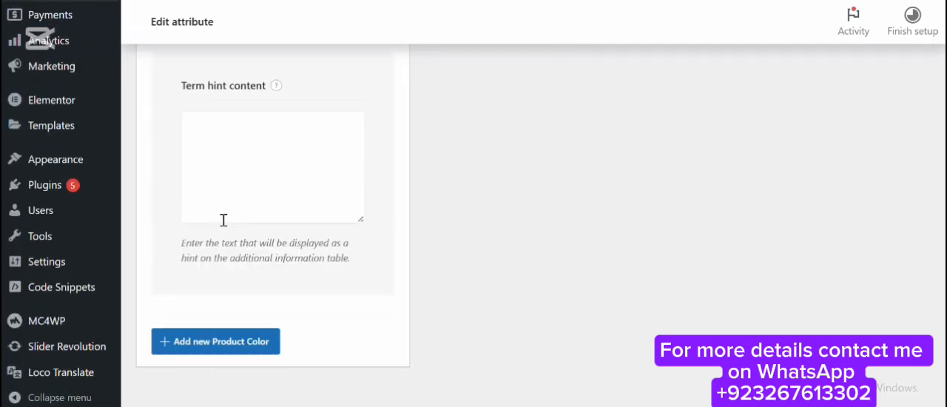
{"action": "scroll", "coordinate": [233, 321], "scroll_direction": "up", "scroll_amount": 5}
{"action": "scroll", "coordinate": [233, 320], "scroll_direction": "up", "scroll_amount": 6}
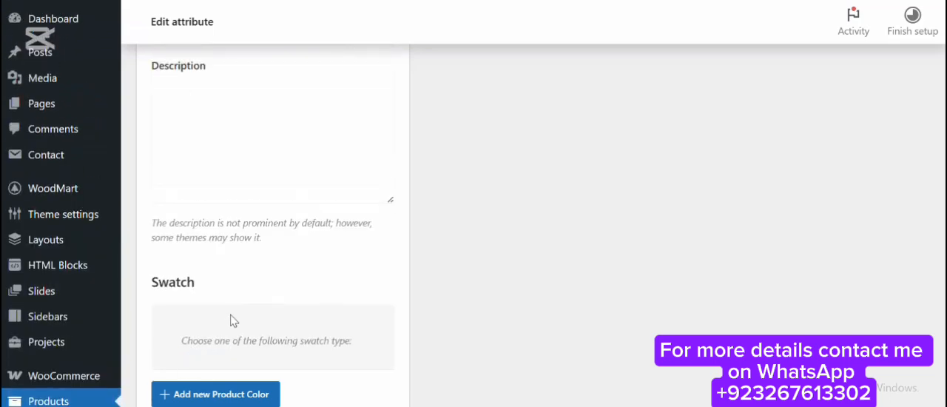
{"action": "scroll", "coordinate": [244, 318], "scroll_direction": "down", "scroll_amount": 8}
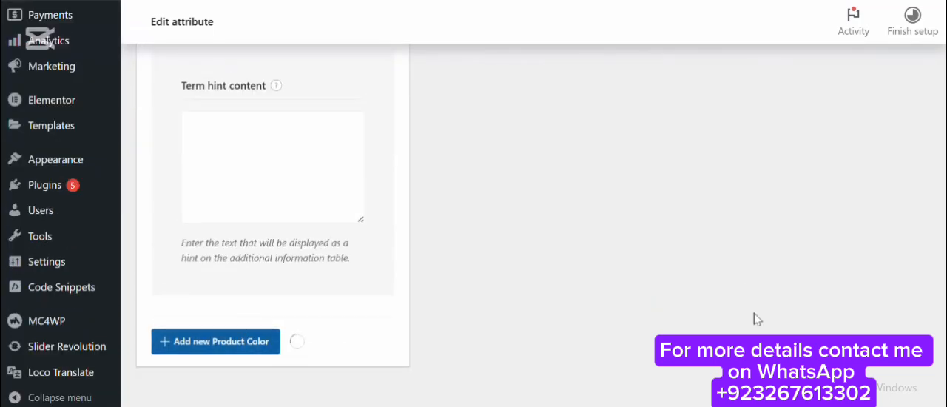
{"action": "scroll", "coordinate": [546, 208], "scroll_direction": "up", "scroll_amount": 10}
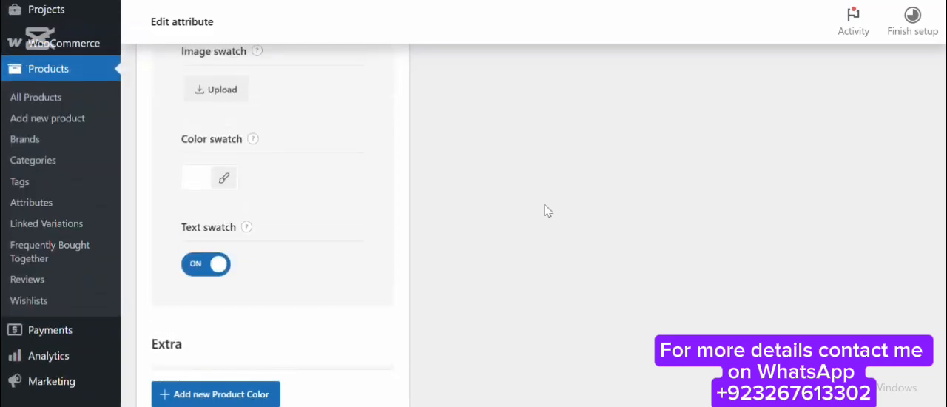
Examine the Eames plastic side chair page on the storefront for color options and reload it.
{"action": "scroll", "coordinate": [534, 189], "scroll_direction": "down", "scroll_amount": 2}
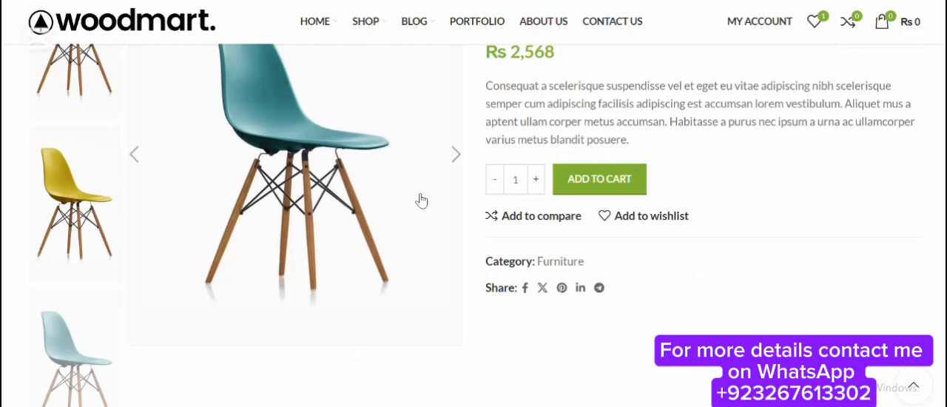
{"action": "scroll", "coordinate": [530, 218], "scroll_direction": "up", "scroll_amount": 2}
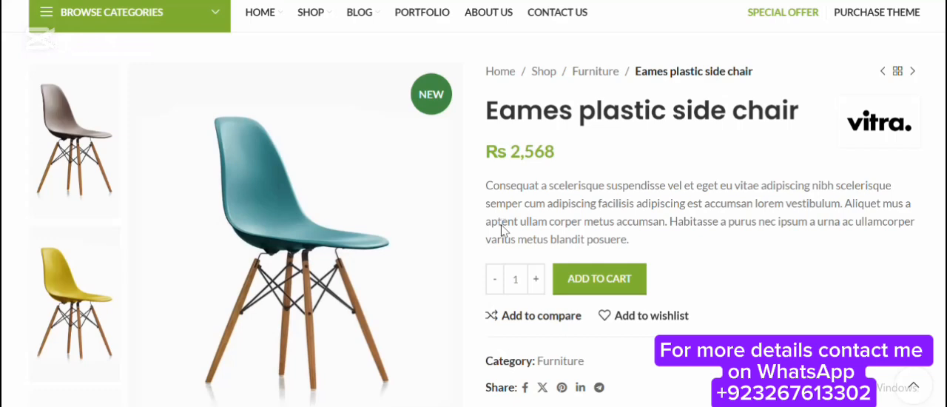
{"action": "key", "text": "F5"}
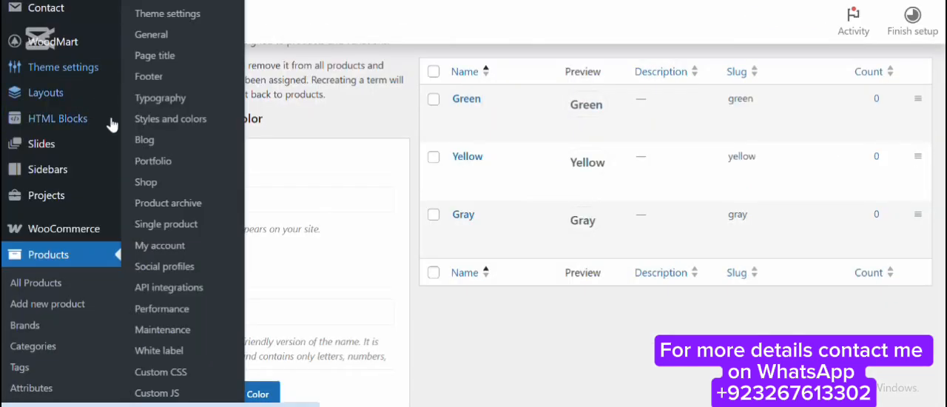
Open the theme's Variable products shop settings and go to the attribute swatch options.
{"action": "mouse_move", "coordinate": [76, 67]}
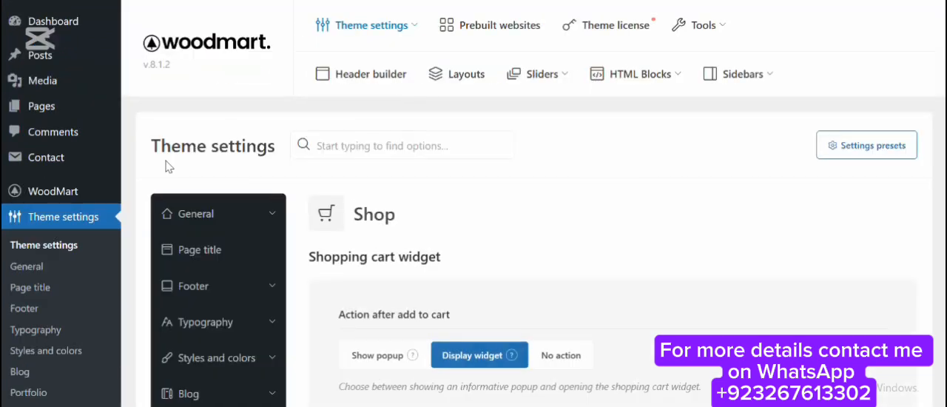
{"action": "scroll", "coordinate": [326, 146], "scroll_direction": "down", "scroll_amount": 4}
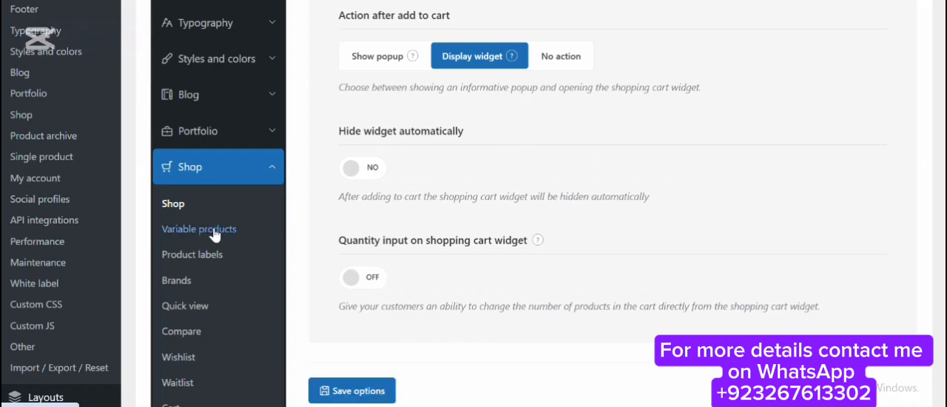
{"action": "left_click", "coordinate": [214, 230]}
{"action": "scroll", "coordinate": [376, 220], "scroll_direction": "down", "scroll_amount": 3}
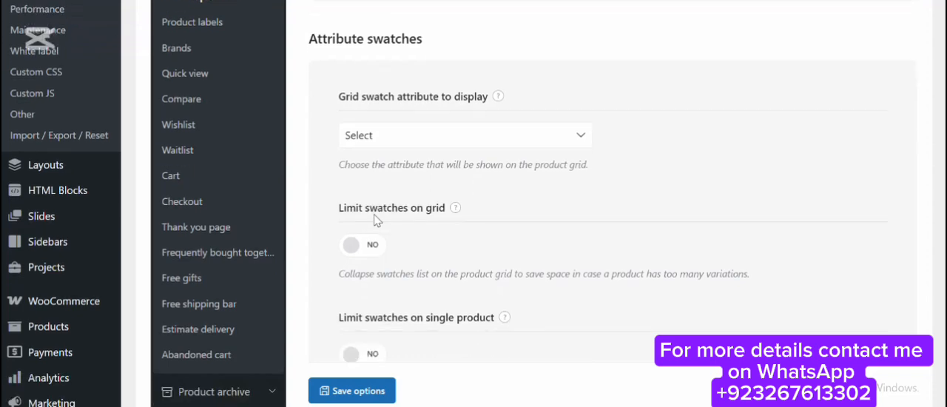
{"action": "scroll", "coordinate": [376, 220], "scroll_direction": "down", "scroll_amount": 4}
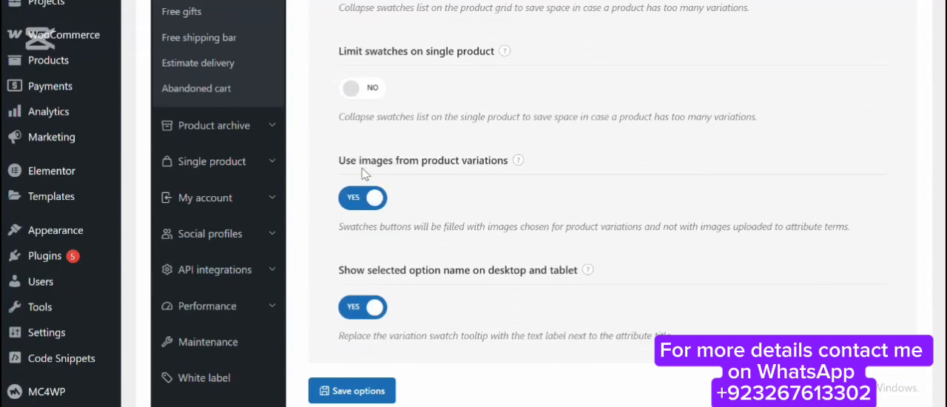
Examine the options for using images from product variations as swatches and for additional variation images.
{"action": "double_click", "coordinate": [428, 161]}
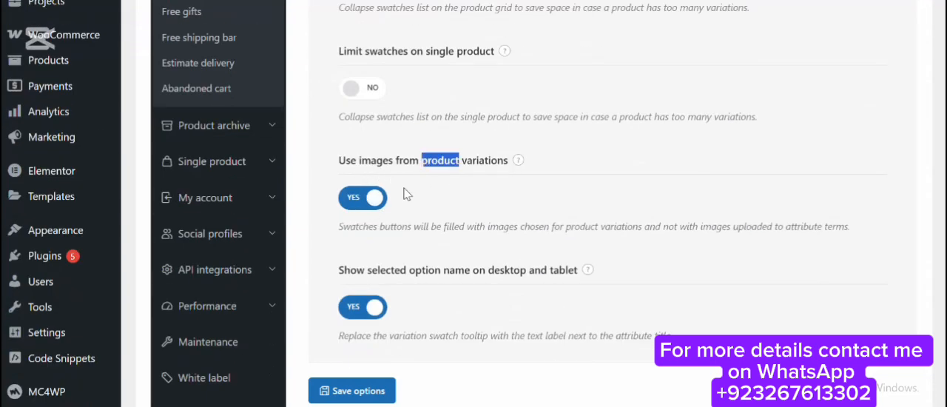
{"action": "mouse_move", "coordinate": [521, 163]}
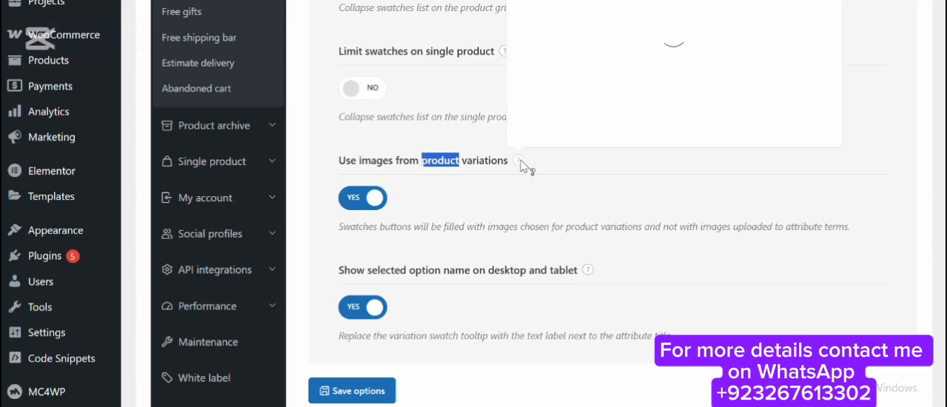
{"action": "scroll", "coordinate": [522, 166], "scroll_direction": "up", "scroll_amount": 2}
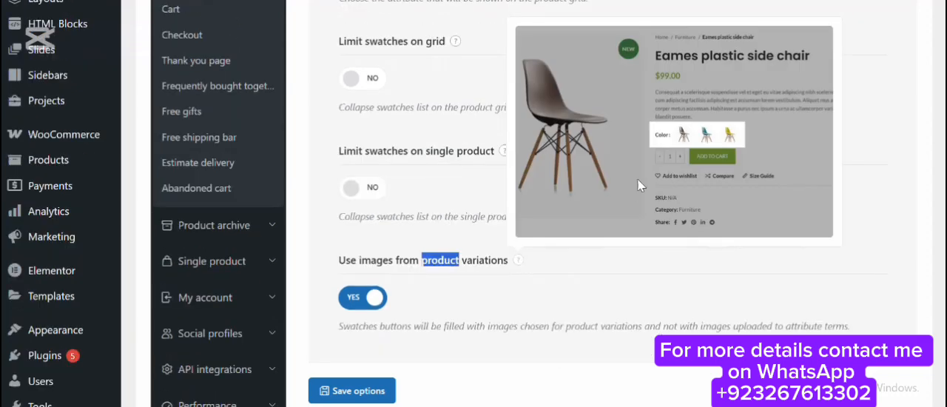
{"action": "scroll", "coordinate": [439, 234], "scroll_direction": "down", "scroll_amount": 3}
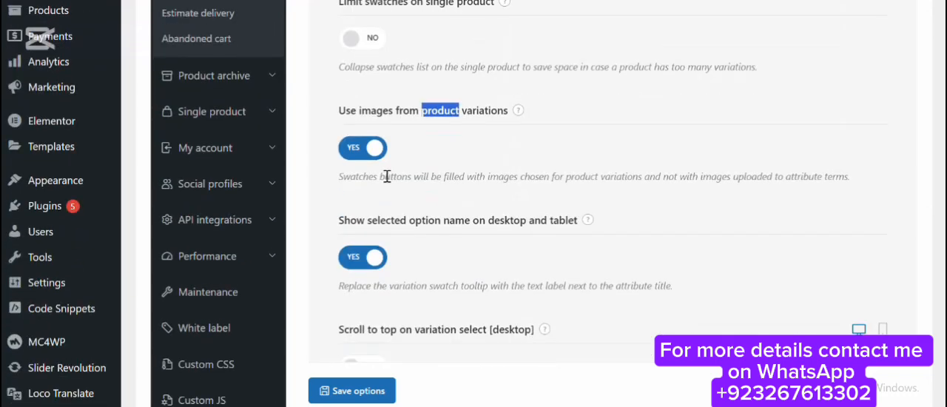
{"action": "left_click_drag", "start_coordinate": [380, 176], "coordinate": [513, 182]}
{"action": "left_click", "coordinate": [579, 194]}
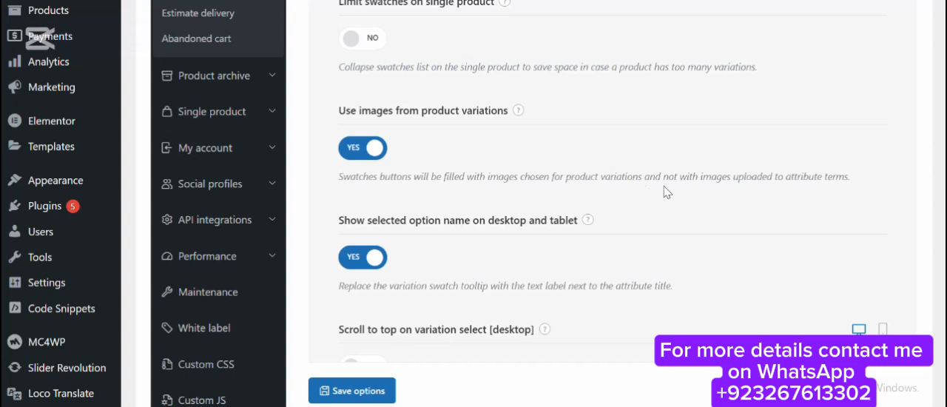
{"action": "scroll", "coordinate": [675, 189], "scroll_direction": "down", "scroll_amount": 1}
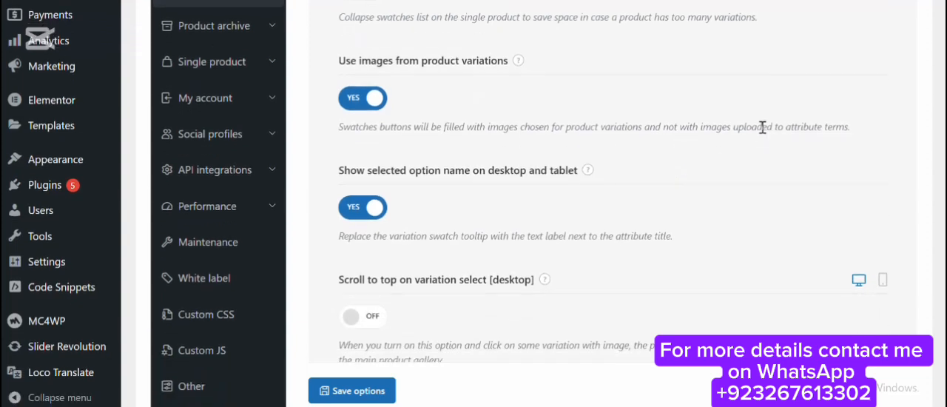
{"action": "triple_click", "coordinate": [762, 127]}
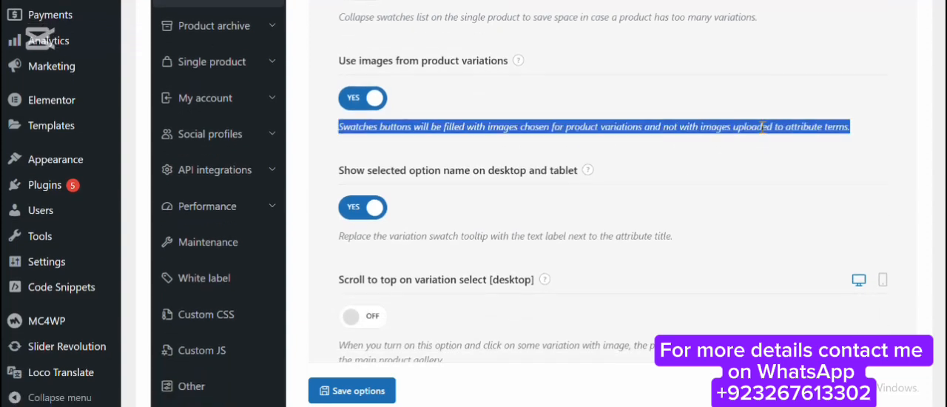
{"action": "left_click", "coordinate": [556, 115]}
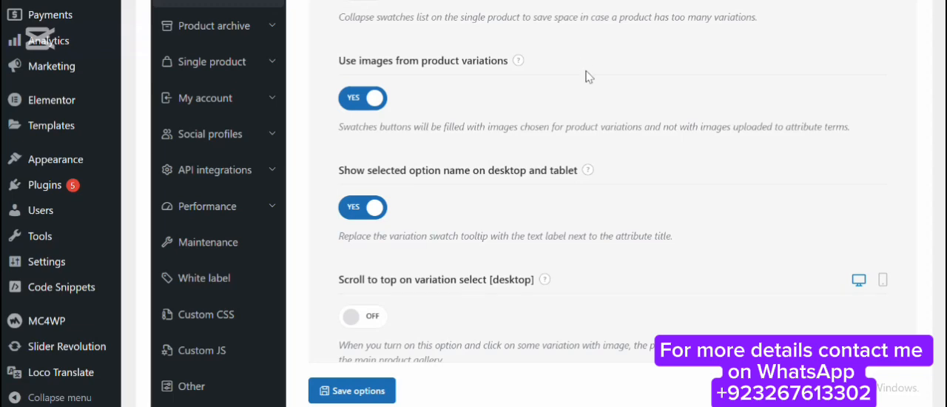
{"action": "scroll", "coordinate": [397, 338], "scroll_direction": "down", "scroll_amount": 5}
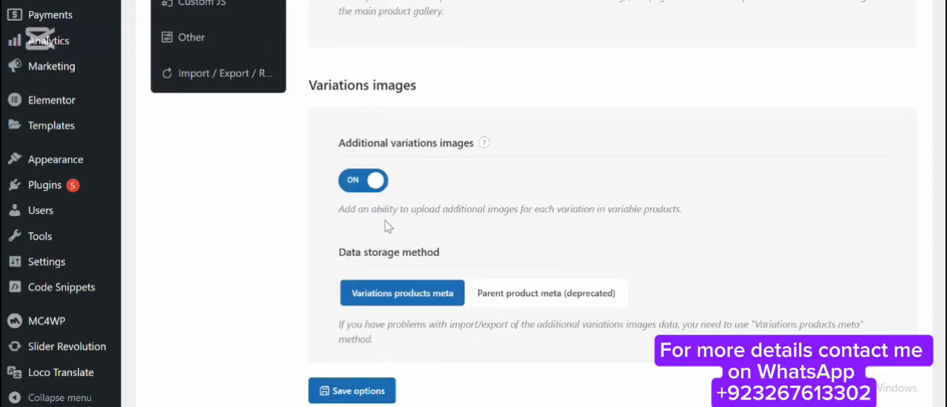
{"action": "scroll", "coordinate": [386, 225], "scroll_direction": "up", "scroll_amount": 4}
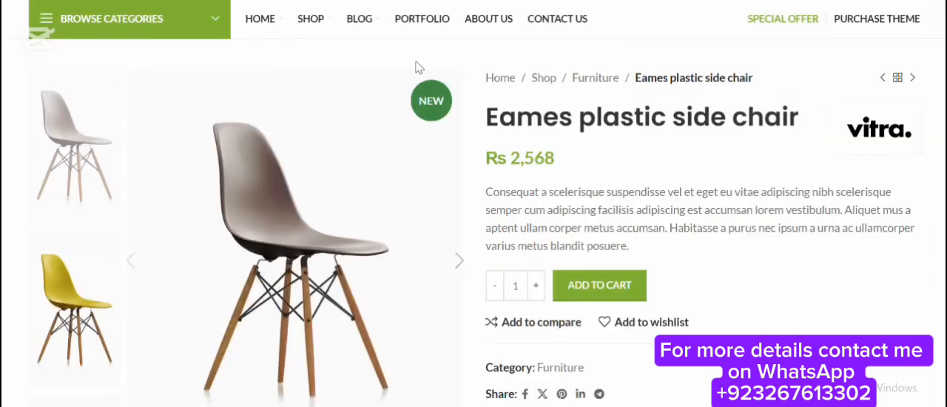
Open the Eames plastic side chair for editing in a new browser tab from its storefront page.
{"action": "right_click", "coordinate": [370, 5]}
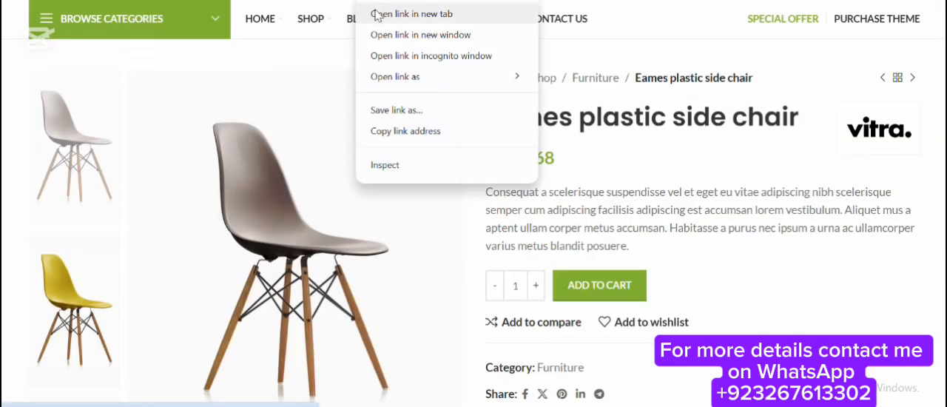
{"action": "left_click", "coordinate": [372, 13]}
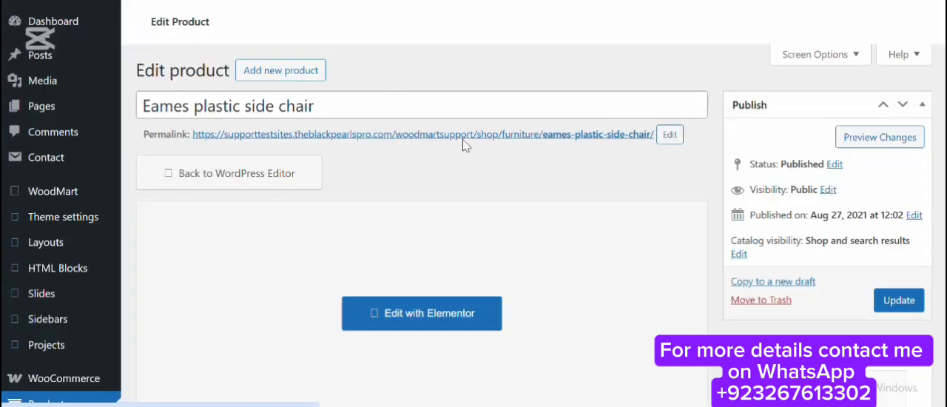
{"action": "scroll", "coordinate": [847, 237], "scroll_direction": "down", "scroll_amount": 3}
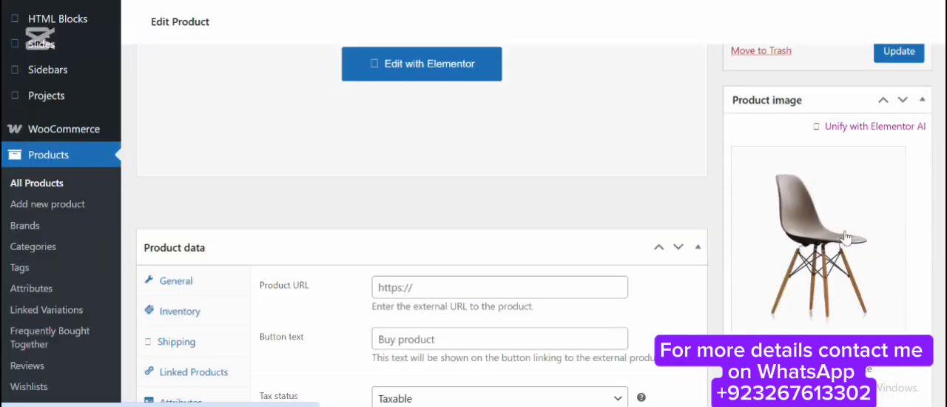
{"action": "scroll", "coordinate": [847, 237], "scroll_direction": "down", "scroll_amount": 3}
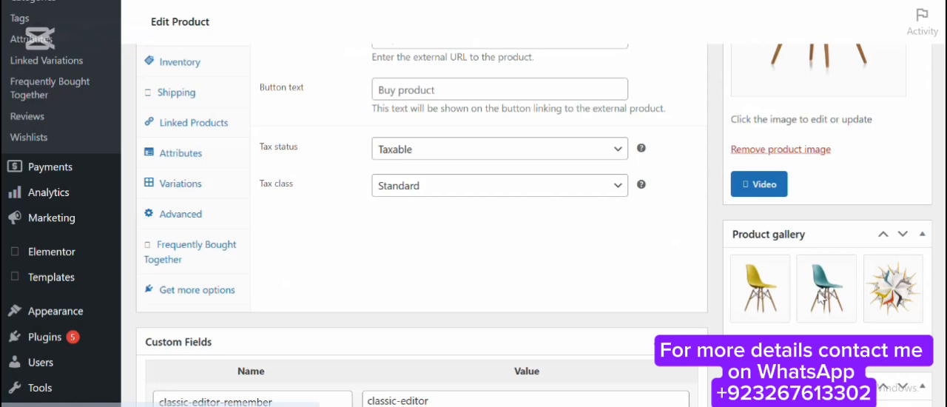
{"action": "scroll", "coordinate": [416, 173], "scroll_direction": "up", "scroll_amount": 10}
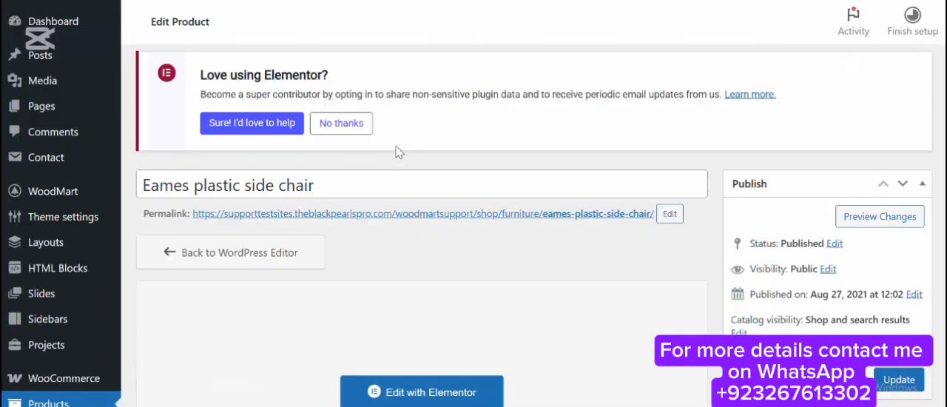
Set the chair's product type to Variable product.
{"action": "scroll", "coordinate": [398, 153], "scroll_direction": "down", "scroll_amount": 7}
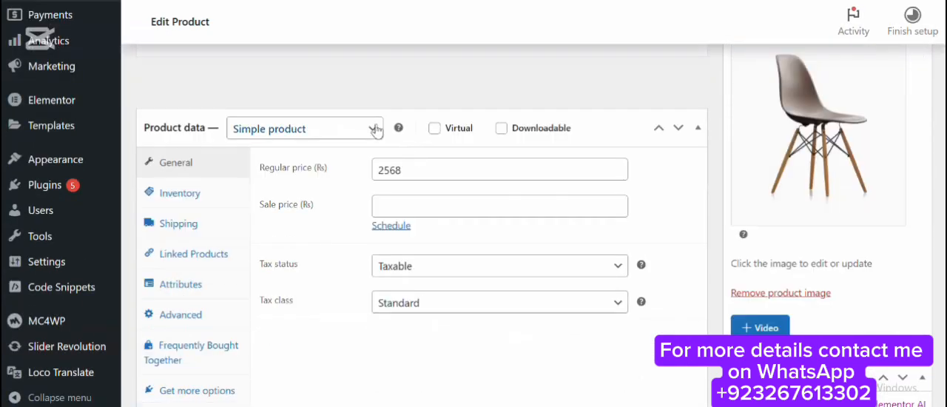
{"action": "left_click", "coordinate": [376, 130]}
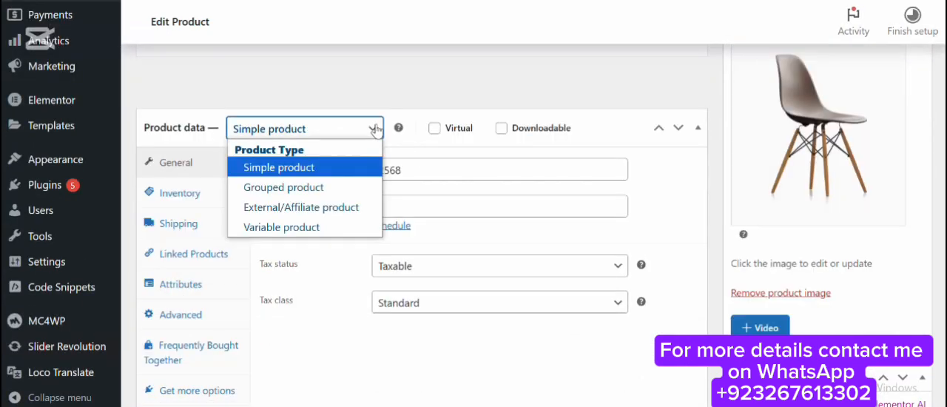
{"action": "left_click", "coordinate": [309, 230]}
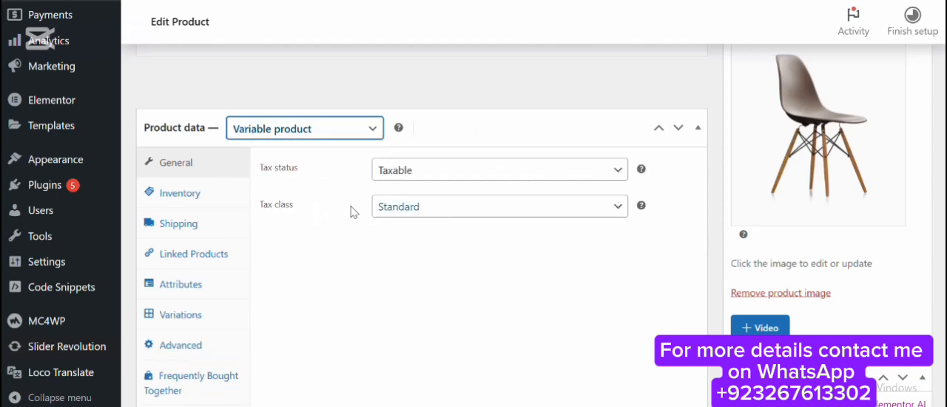
Add the existing Product Color attribute to the chair's product data.
{"action": "scroll", "coordinate": [281, 175], "scroll_direction": "down", "scroll_amount": 2}
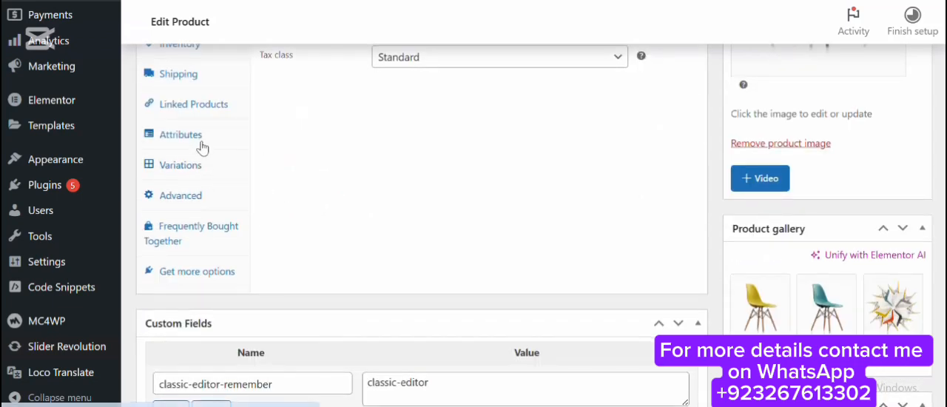
{"action": "left_click", "coordinate": [203, 145]}
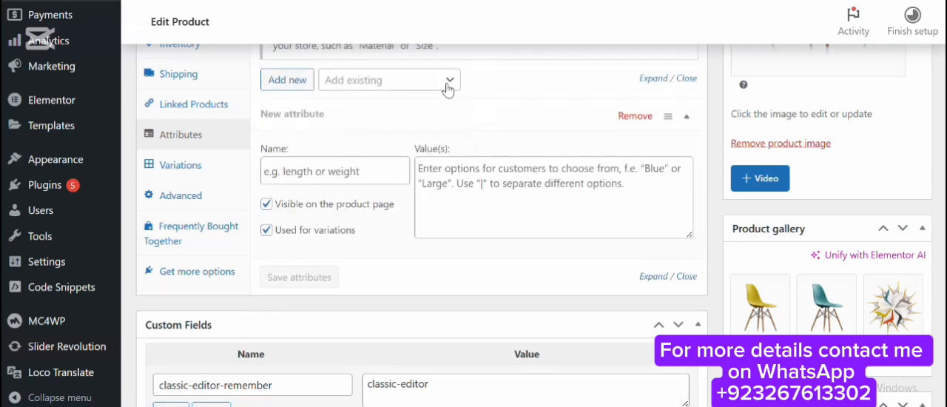
{"action": "left_click", "coordinate": [448, 85]}
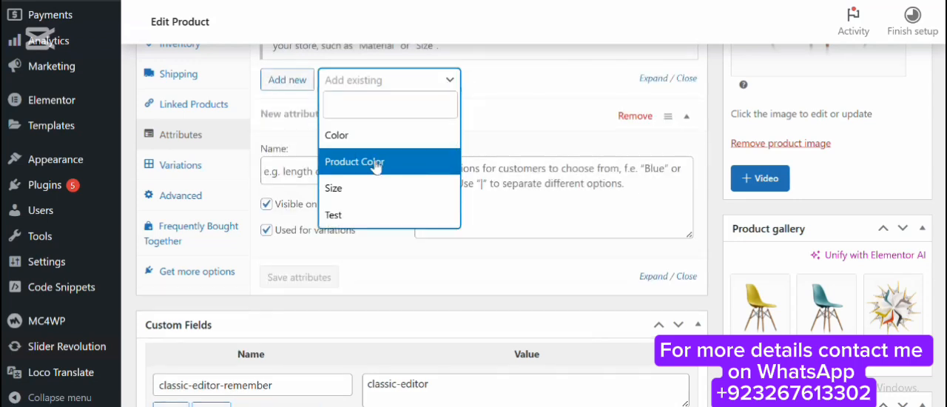
{"action": "left_click", "coordinate": [375, 159]}
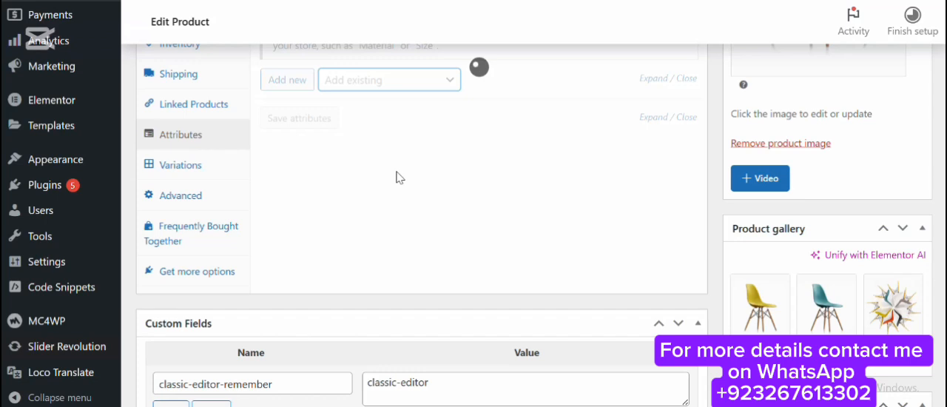
Assign the values Gray, Green and Yellow to the chair's Product Color attribute and save the attributes.
{"action": "scroll", "coordinate": [399, 157], "scroll_direction": "down", "scroll_amount": 1}
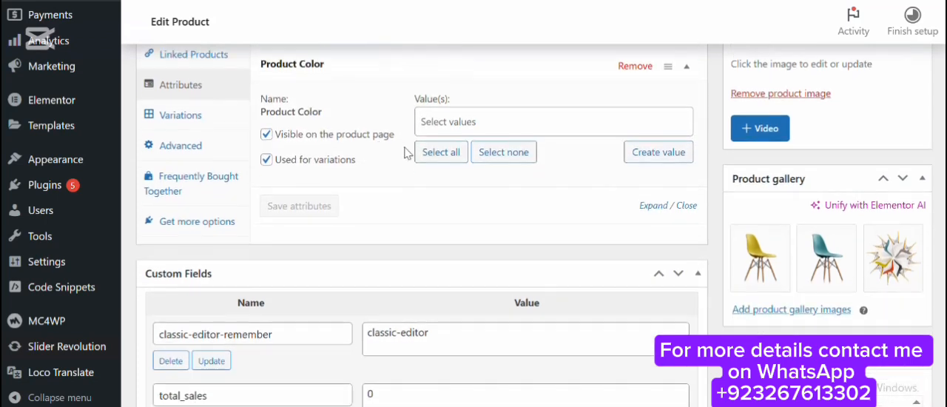
{"action": "left_click", "coordinate": [459, 125]}
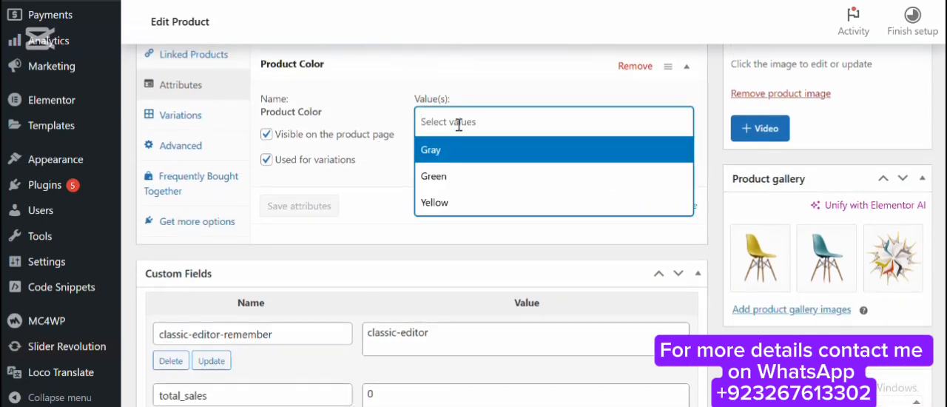
{"action": "left_click", "coordinate": [470, 148]}
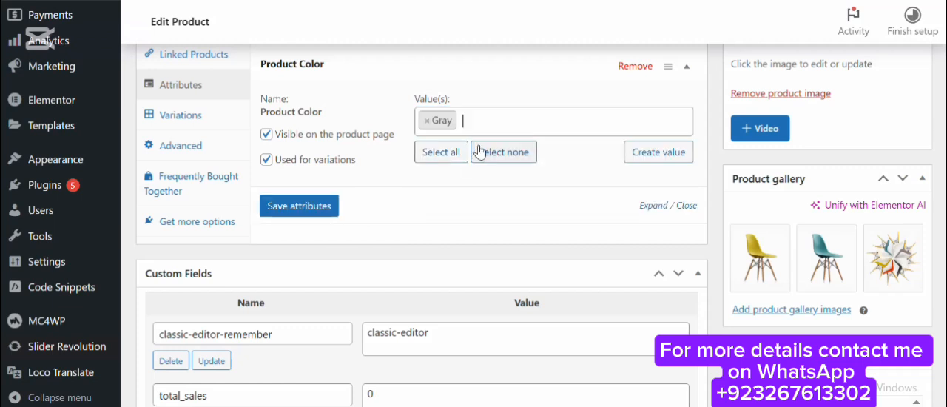
{"action": "left_click", "coordinate": [490, 122]}
{"action": "left_click", "coordinate": [451, 201]}
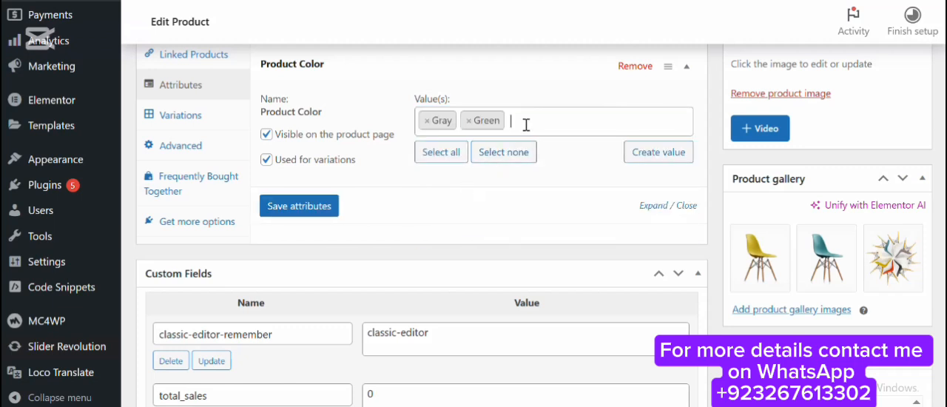
{"action": "left_click", "coordinate": [527, 122]}
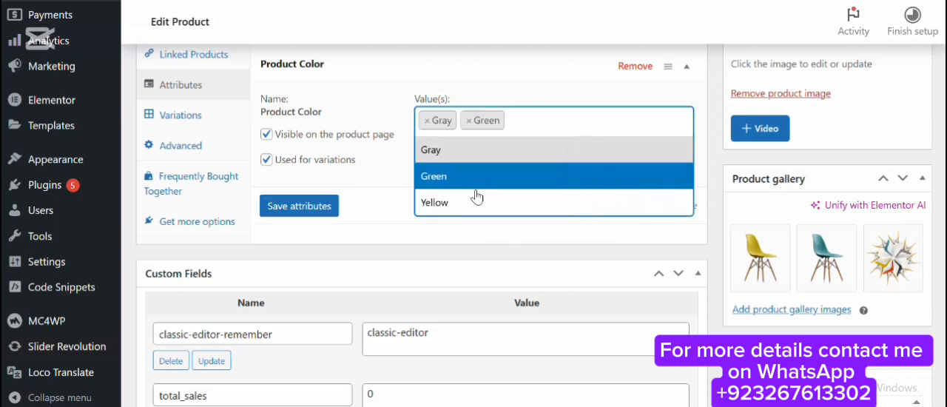
{"action": "left_click", "coordinate": [467, 207]}
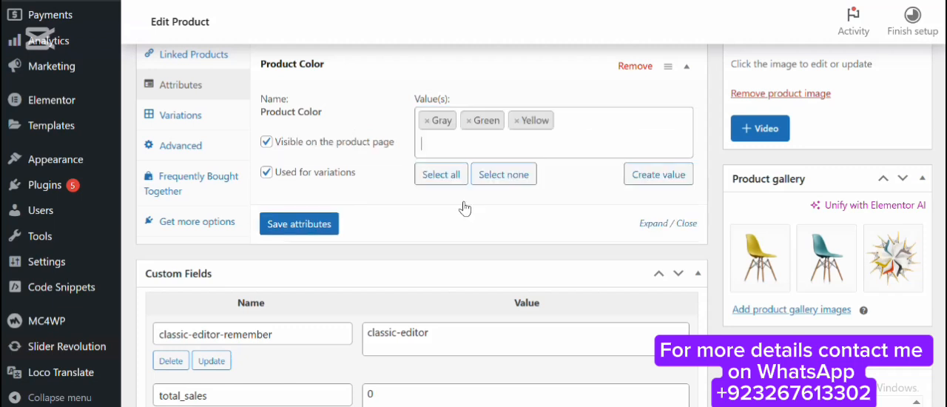
{"action": "left_click", "coordinate": [319, 226]}
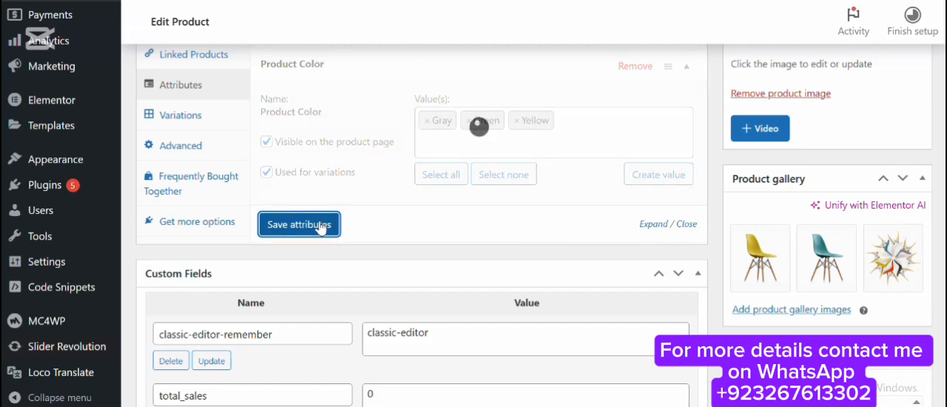
Generate the chair's variations from its saved Product Color attribute.
{"action": "scroll", "coordinate": [342, 230], "scroll_direction": "up", "scroll_amount": 1}
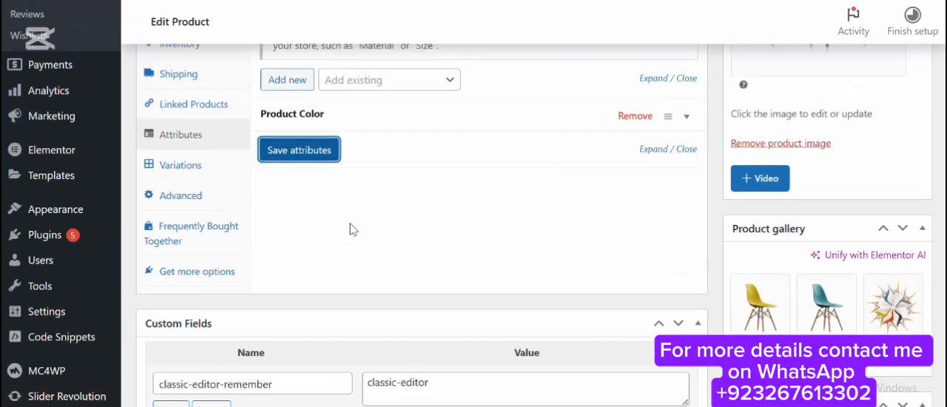
{"action": "left_click", "coordinate": [183, 163]}
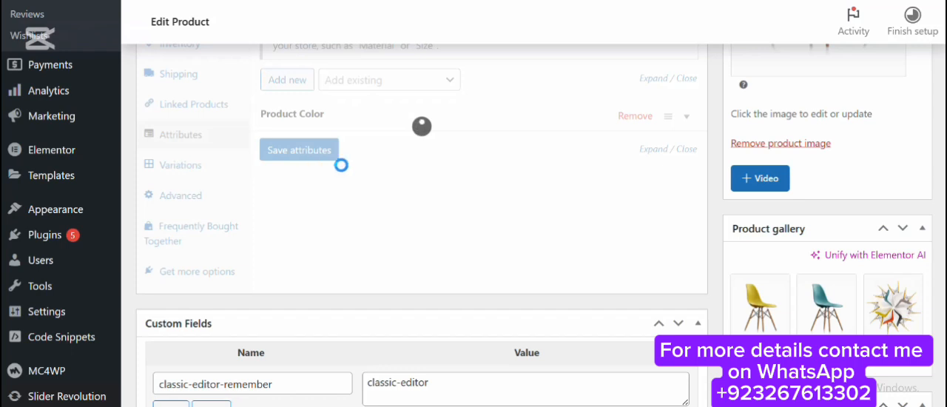
{"action": "scroll", "coordinate": [351, 170], "scroll_direction": "up", "scroll_amount": 2}
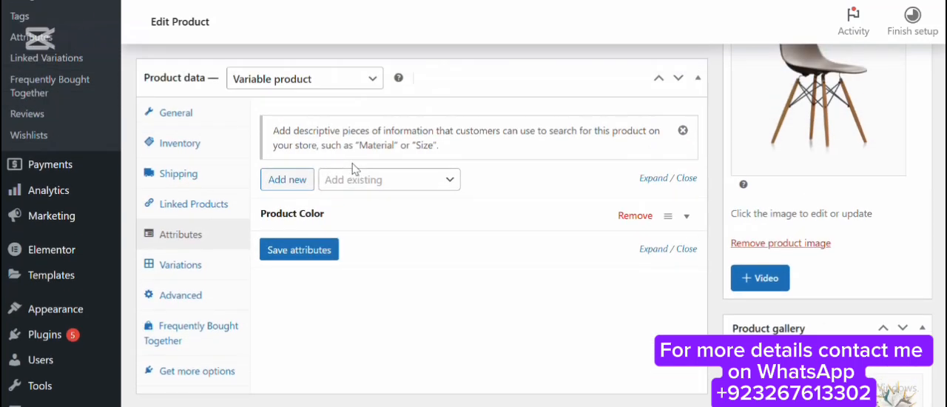
{"action": "left_click", "coordinate": [192, 266]}
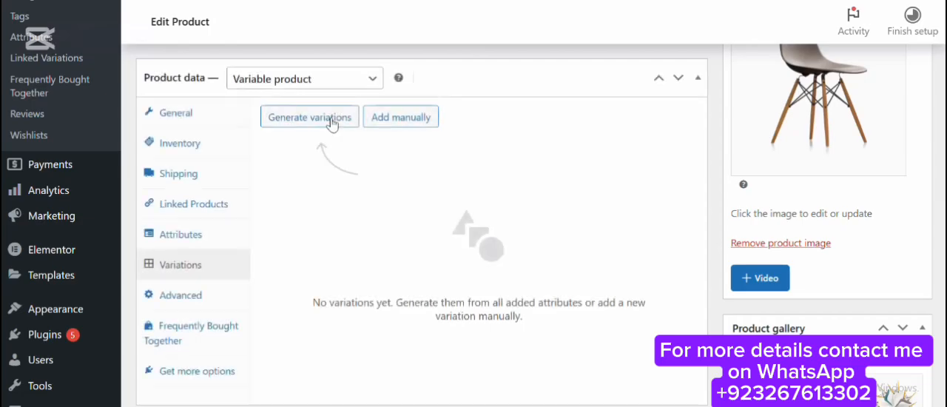
{"action": "left_click", "coordinate": [328, 120]}
{"action": "left_click", "coordinate": [546, 84]}
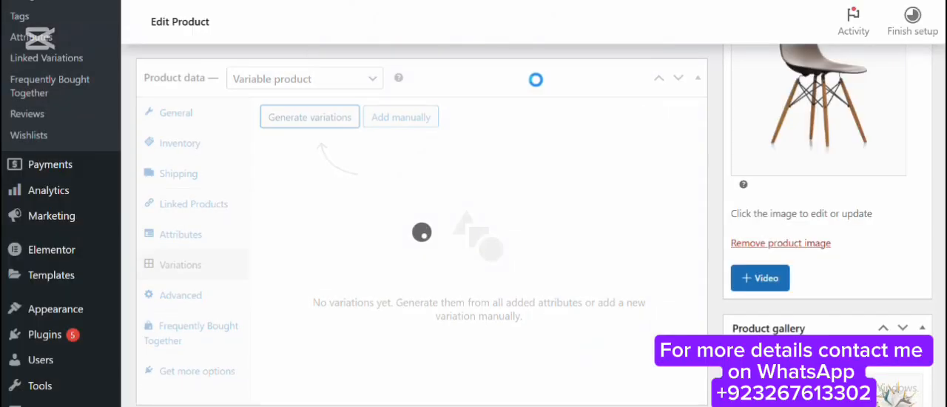
Search the media library for "chair" and set eames-plastic-side-chair-1-1.jpg as the Gray variation's image.
{"action": "scroll", "coordinate": [310, 152], "scroll_direction": "down", "scroll_amount": 2}
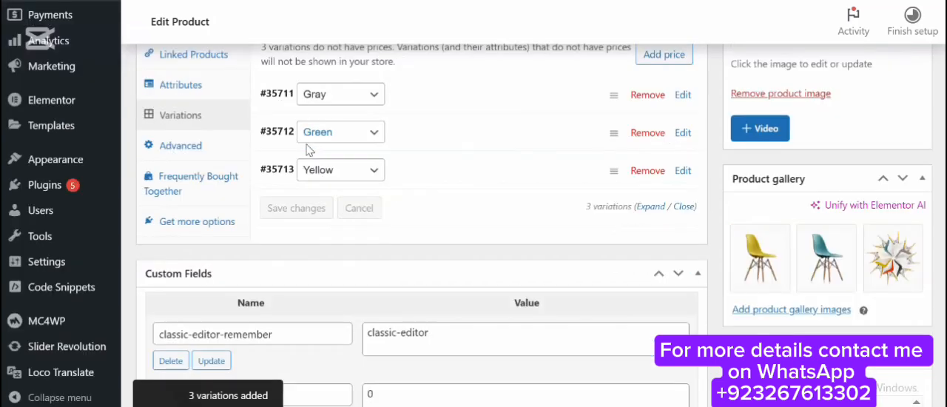
{"action": "left_click", "coordinate": [422, 110]}
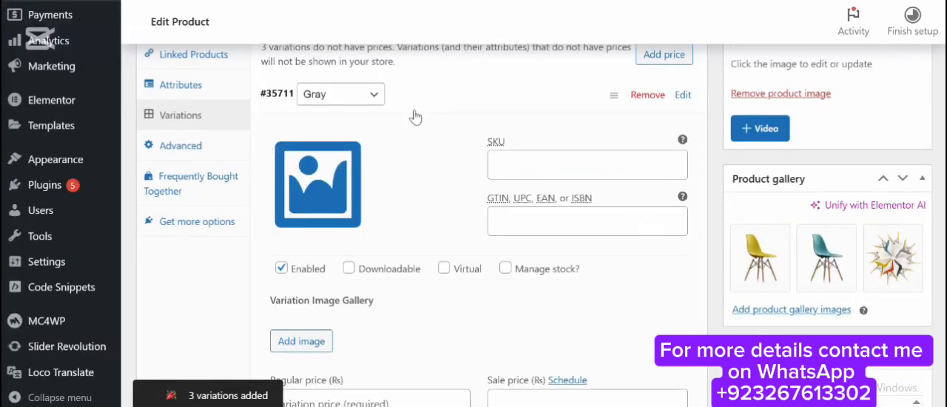
{"action": "scroll", "coordinate": [416, 110], "scroll_direction": "down", "scroll_amount": 1}
{"action": "left_click", "coordinate": [320, 91]}
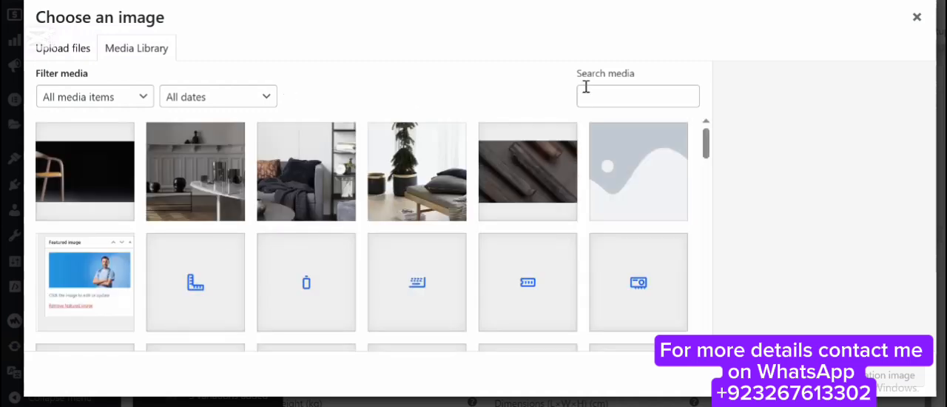
{"action": "left_click", "coordinate": [602, 91]}
{"action": "type", "text": "chai"}
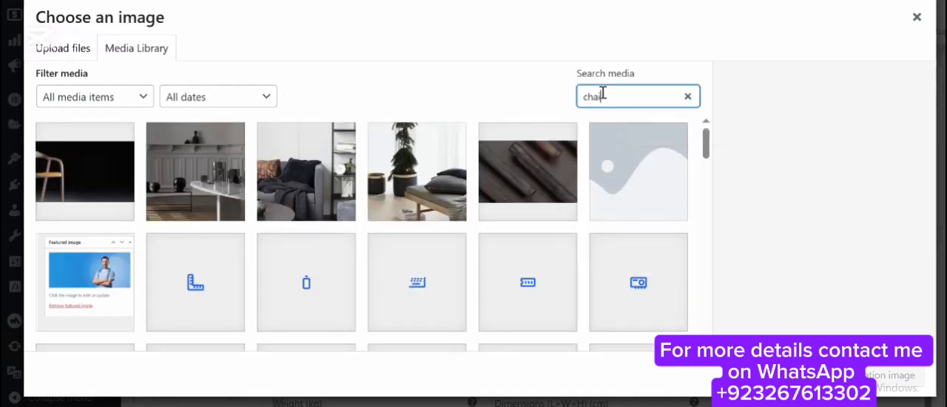
{"action": "type", "text": "r"}
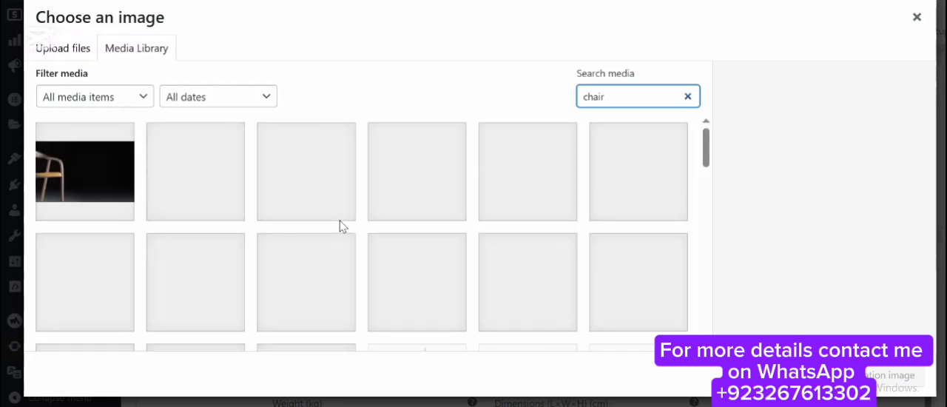
{"action": "scroll", "coordinate": [338, 227], "scroll_direction": "down", "scroll_amount": 3}
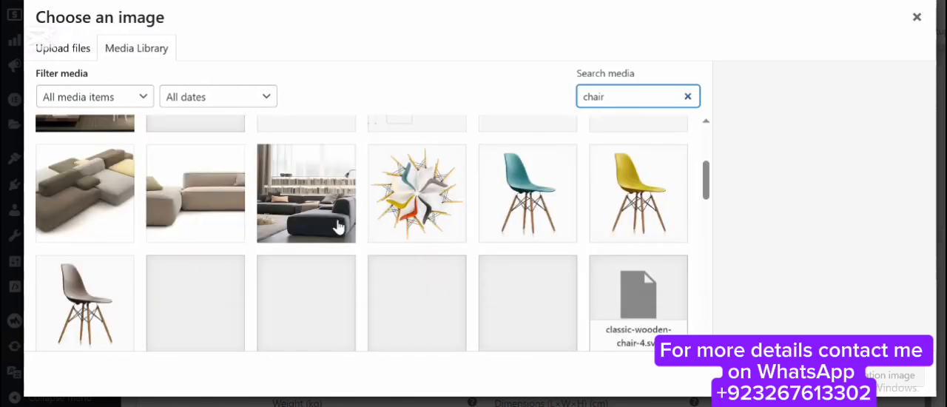
{"action": "left_click", "coordinate": [96, 287]}
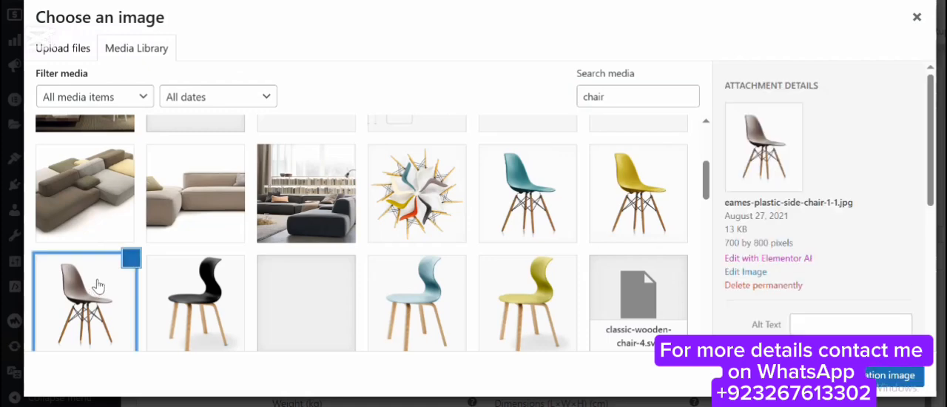
{"action": "scroll", "coordinate": [276, 268], "scroll_direction": "down", "scroll_amount": 2}
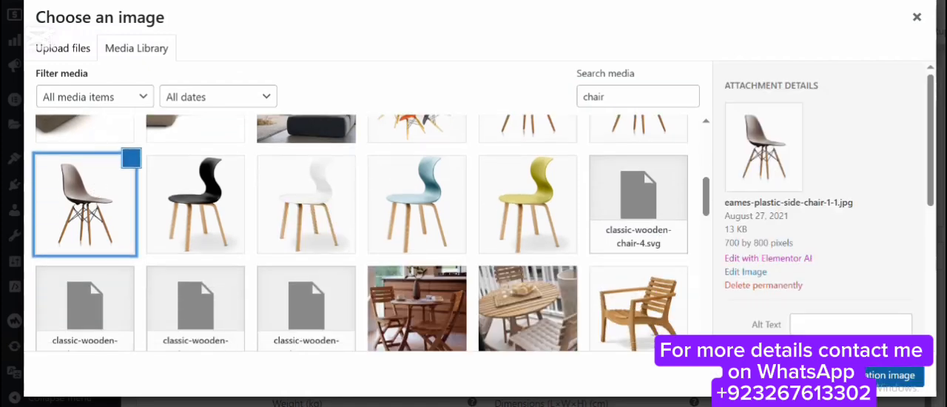
{"action": "left_click", "coordinate": [880, 374]}
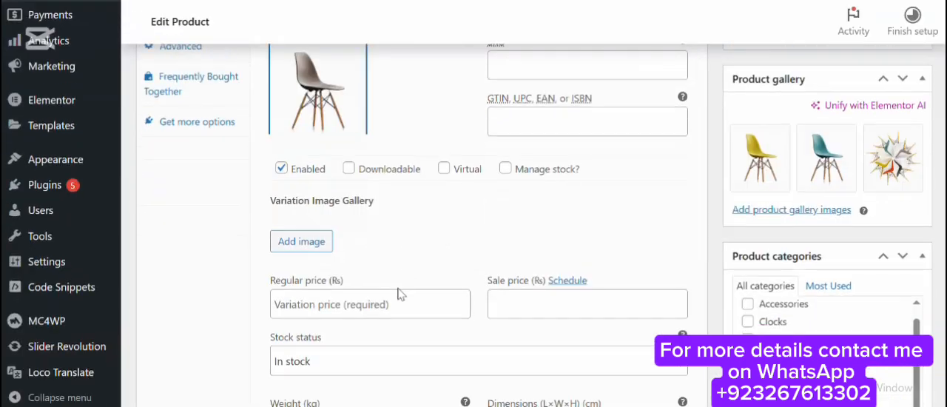
Set the Gray variation's regular price to 44 and collapse its details.
{"action": "left_click", "coordinate": [399, 300]}
{"action": "type", "text": "44"}
{"action": "scroll", "coordinate": [440, 195], "scroll_direction": "up", "scroll_amount": 3}
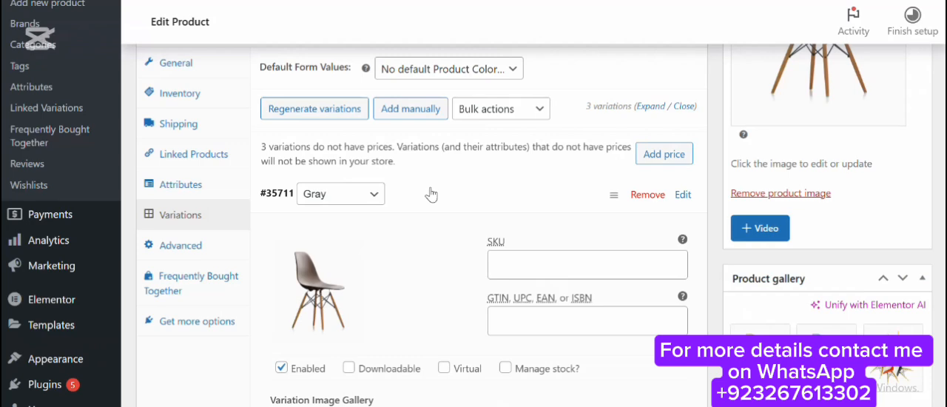
{"action": "left_click", "coordinate": [428, 195]}
Set eames-plastic-side-chair-3-1.jpg, the teal chair, as the Green variation's image.
{"action": "scroll", "coordinate": [429, 131], "scroll_direction": "down", "scroll_amount": 3}
{"action": "left_click", "coordinate": [416, 85]}
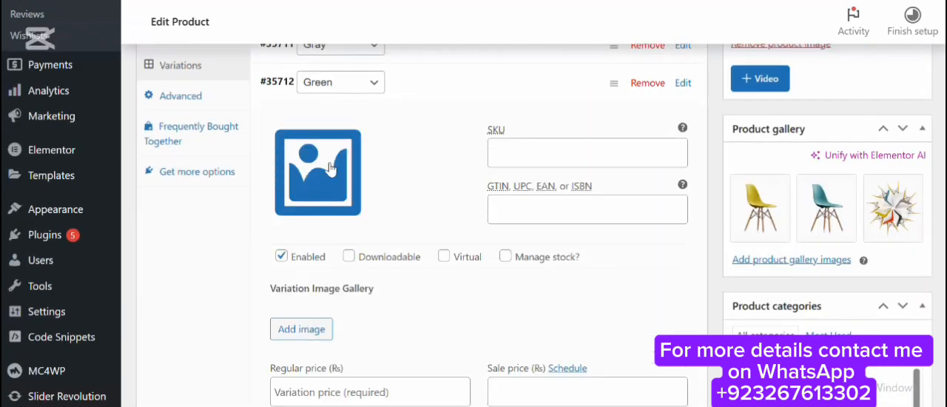
{"action": "left_click", "coordinate": [320, 170]}
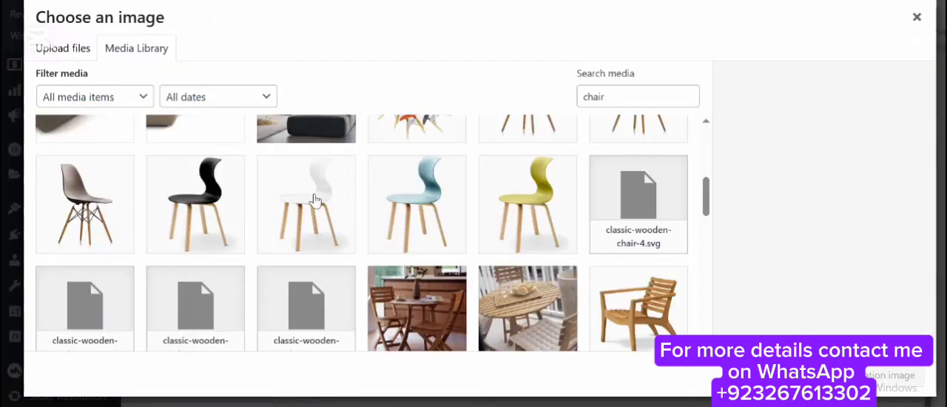
{"action": "scroll", "coordinate": [323, 207], "scroll_direction": "up", "scroll_amount": 1}
{"action": "scroll", "coordinate": [451, 210], "scroll_direction": "up", "scroll_amount": 1}
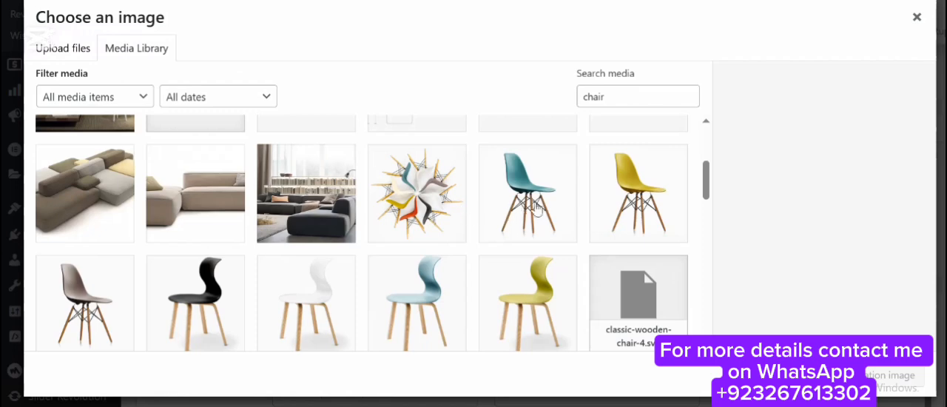
{"action": "left_click", "coordinate": [538, 207]}
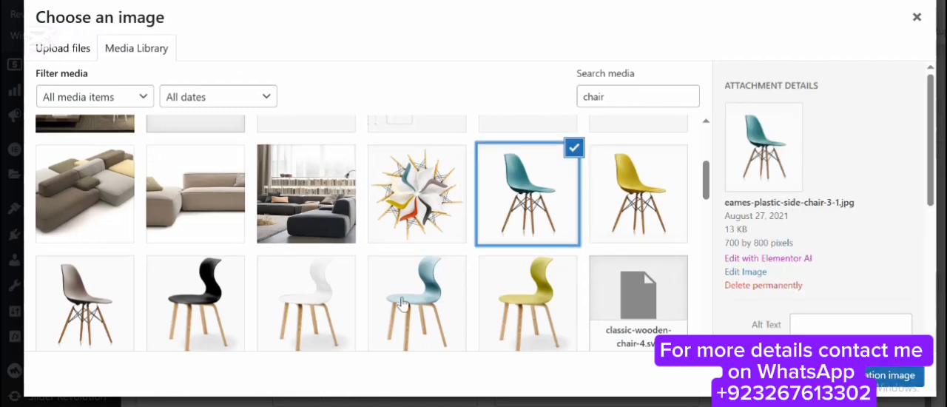
{"action": "scroll", "coordinate": [570, 296], "scroll_direction": "up", "scroll_amount": 2}
{"action": "scroll", "coordinate": [570, 296], "scroll_direction": "down", "scroll_amount": 4}
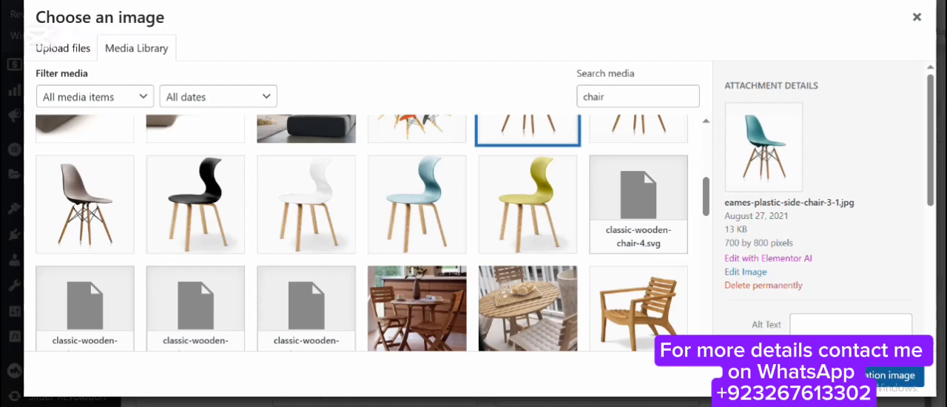
{"action": "left_click", "coordinate": [891, 375]}
Set the Green variation's regular price to 44 and collapse its details.
{"action": "scroll", "coordinate": [396, 259], "scroll_direction": "down", "scroll_amount": 3}
{"action": "left_click", "coordinate": [396, 295]}
{"action": "type", "text": "44"}
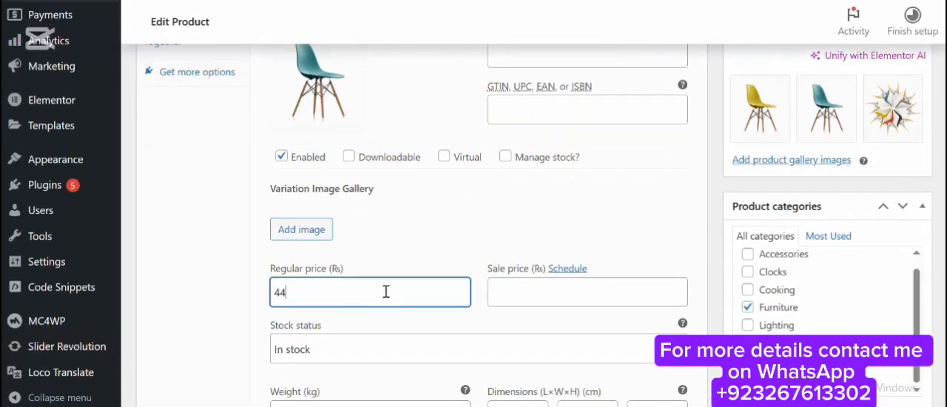
{"action": "scroll", "coordinate": [393, 248], "scroll_direction": "up", "scroll_amount": 3}
{"action": "left_click", "coordinate": [414, 89]}
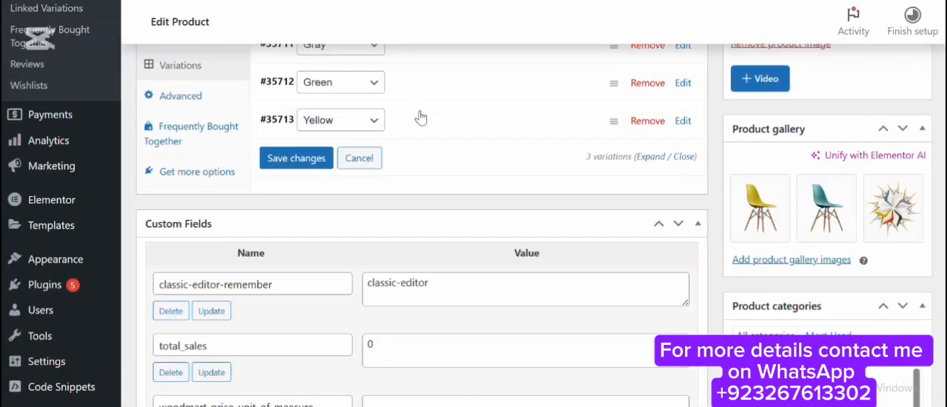
Set panton-tunior-chair-1-1.jpg as the Yellow variation's image.
{"action": "left_click", "coordinate": [419, 117]}
{"action": "left_click", "coordinate": [318, 216]}
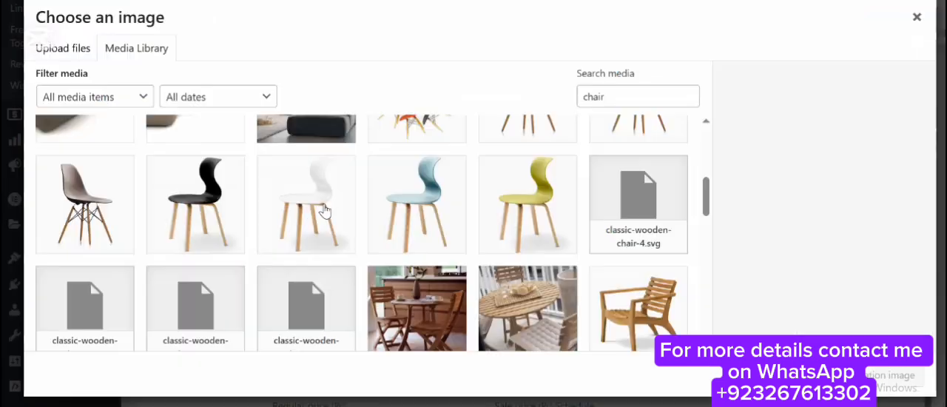
{"action": "left_click", "coordinate": [536, 206]}
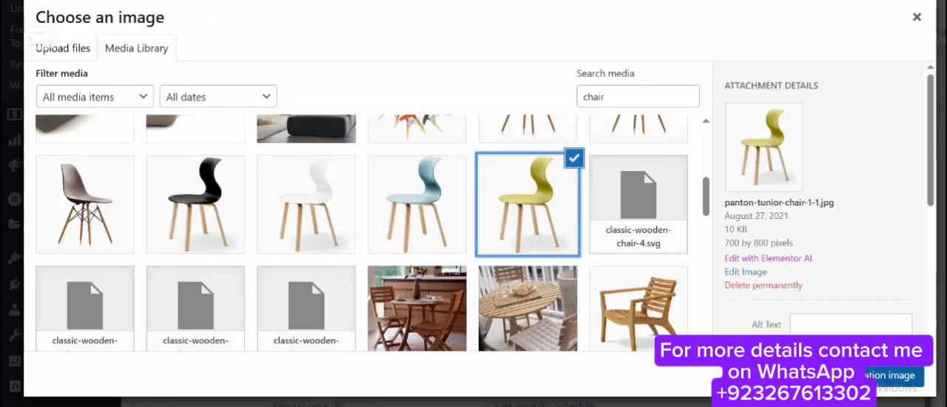
{"action": "left_click", "coordinate": [891, 374]}
Set the Yellow variation's regular price to 33 and collapse its details.
{"action": "scroll", "coordinate": [396, 285], "scroll_direction": "down", "scroll_amount": 5}
{"action": "left_click", "coordinate": [396, 286]}
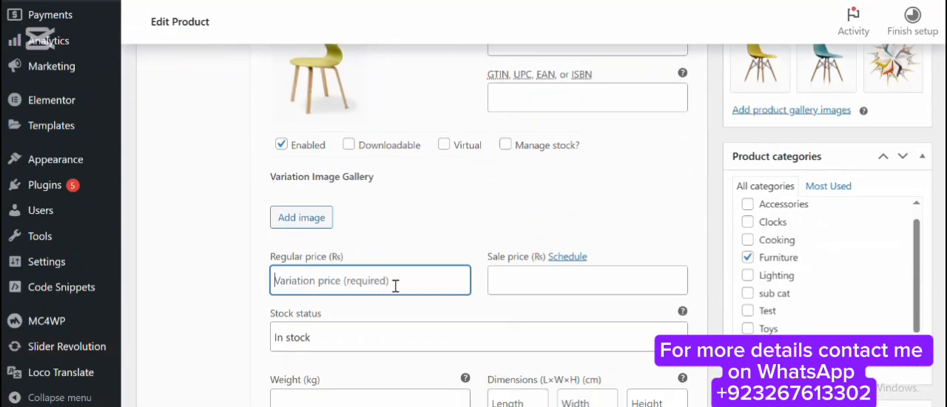
{"action": "type", "text": "33"}
{"action": "scroll", "coordinate": [391, 222], "scroll_direction": "up", "scroll_amount": 3}
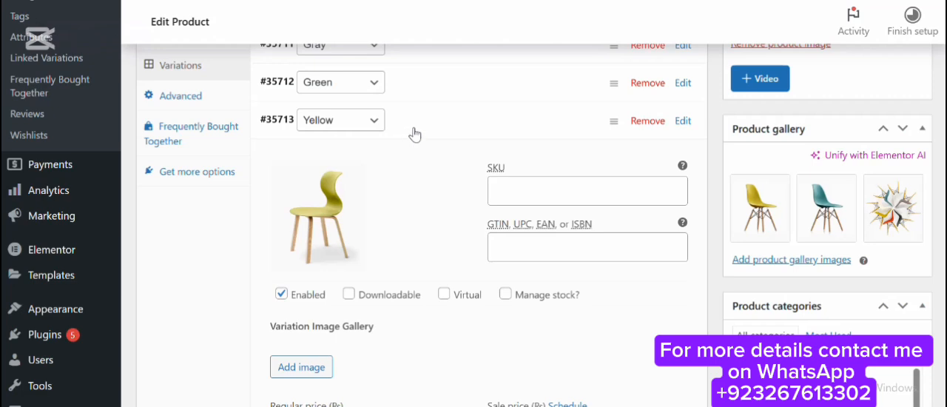
{"action": "left_click", "coordinate": [411, 133]}
Save the variation changes and update the Eames plastic side chair product.
{"action": "left_click", "coordinate": [302, 159]}
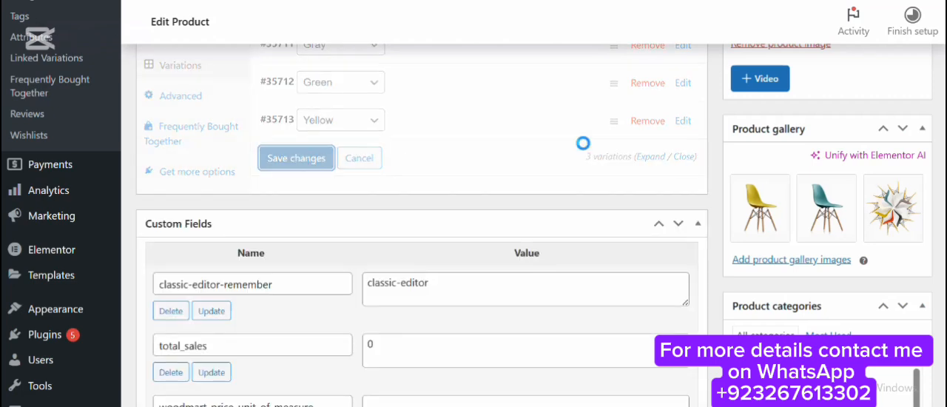
{"action": "scroll", "coordinate": [577, 150], "scroll_direction": "up", "scroll_amount": 9}
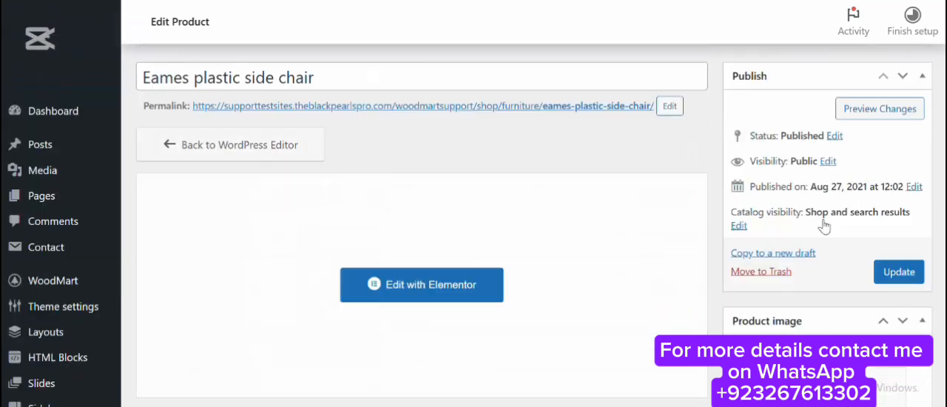
{"action": "scroll", "coordinate": [843, 214], "scroll_direction": "down", "scroll_amount": 3}
{"action": "scroll", "coordinate": [850, 213], "scroll_direction": "up", "scroll_amount": 4}
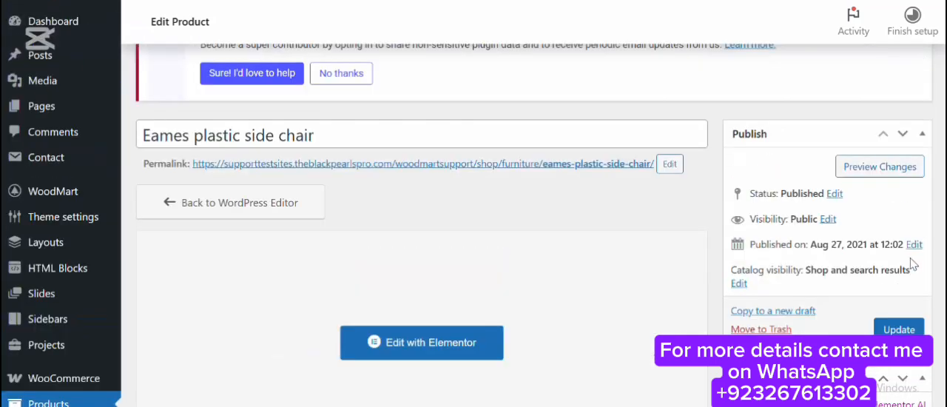
{"action": "left_click", "coordinate": [901, 330]}
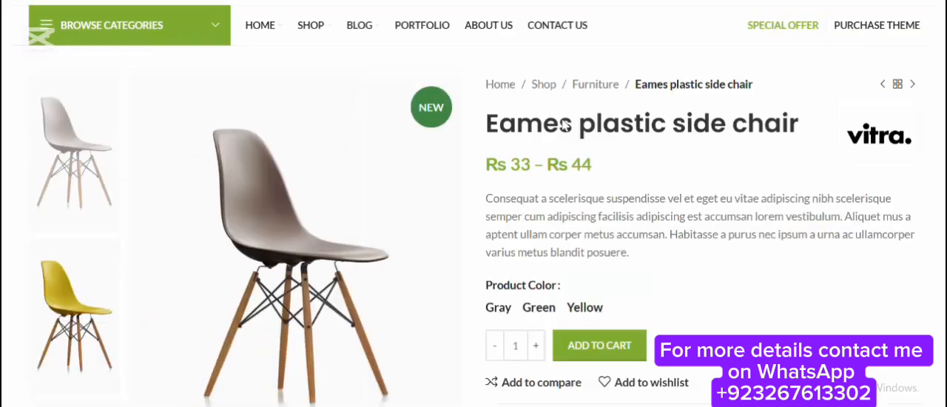
Set the theme's grid swatch attribute to Product Color in the variable product settings and save the options.
{"action": "scroll", "coordinate": [548, 111], "scroll_direction": "down", "scroll_amount": 2}
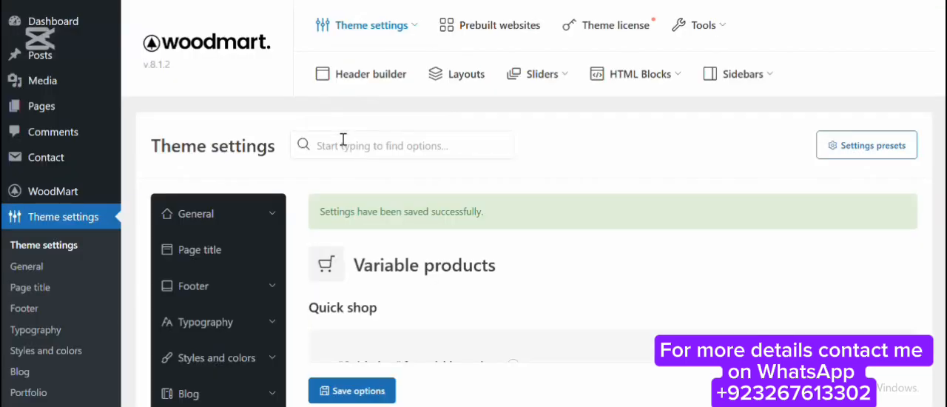
{"action": "scroll", "coordinate": [343, 140], "scroll_direction": "down", "scroll_amount": 5}
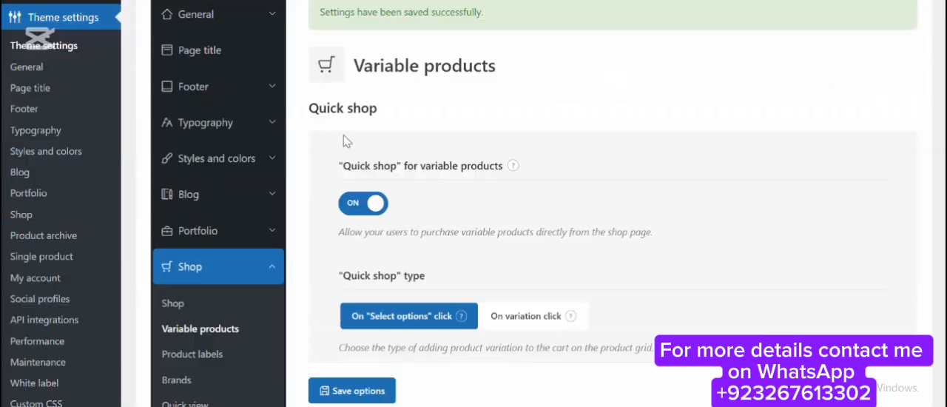
{"action": "scroll", "coordinate": [448, 141], "scroll_direction": "down", "scroll_amount": 2}
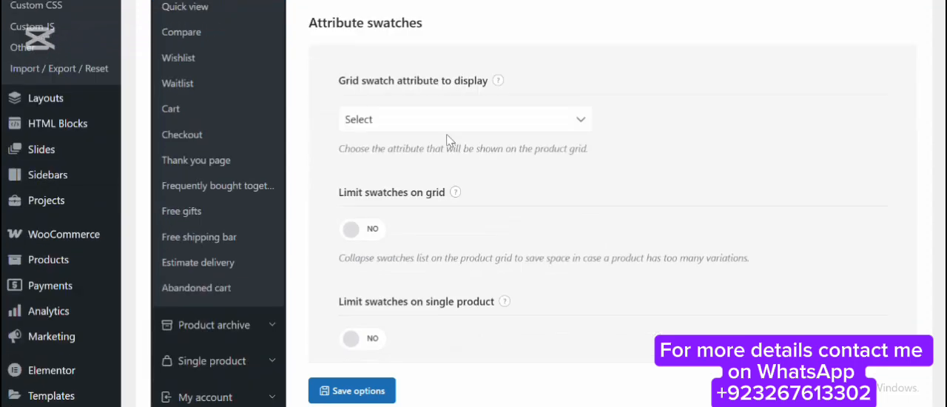
{"action": "left_click", "coordinate": [545, 128]}
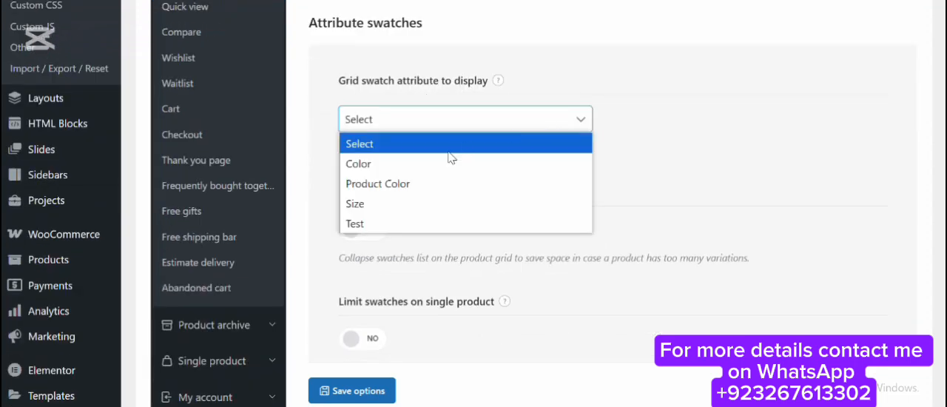
{"action": "left_click", "coordinate": [423, 186]}
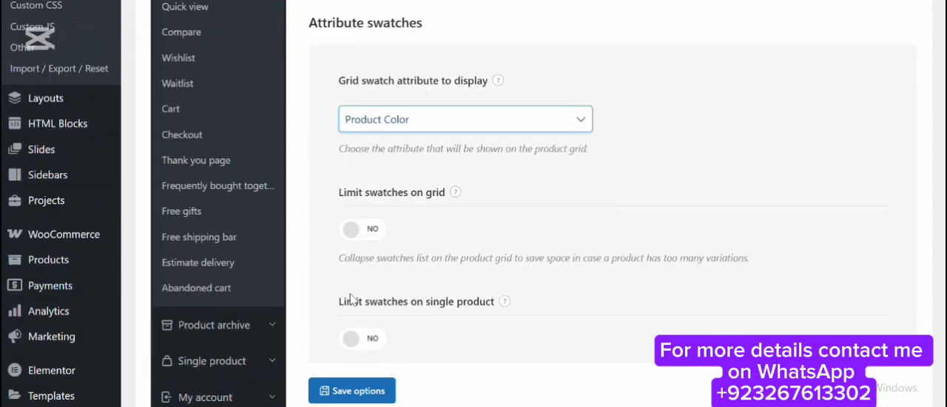
{"action": "left_click", "coordinate": [367, 389]}
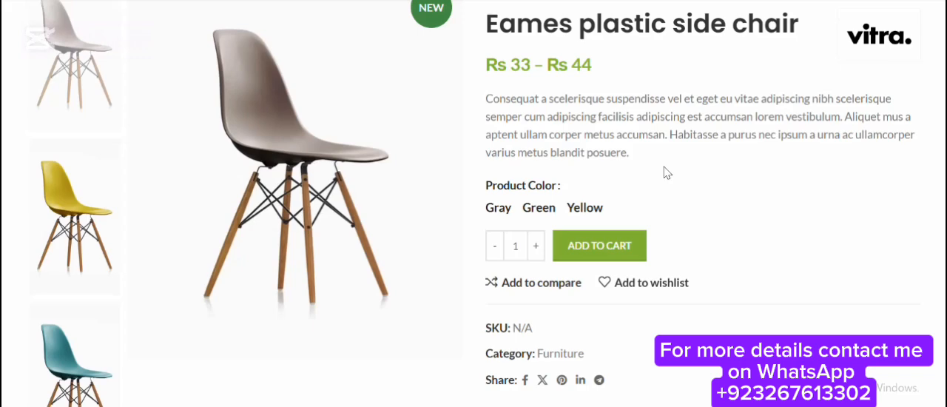
Reload the Eames plastic side chair's product page and check how its Product Color choices are displayed.
{"action": "key", "text": "F5"}
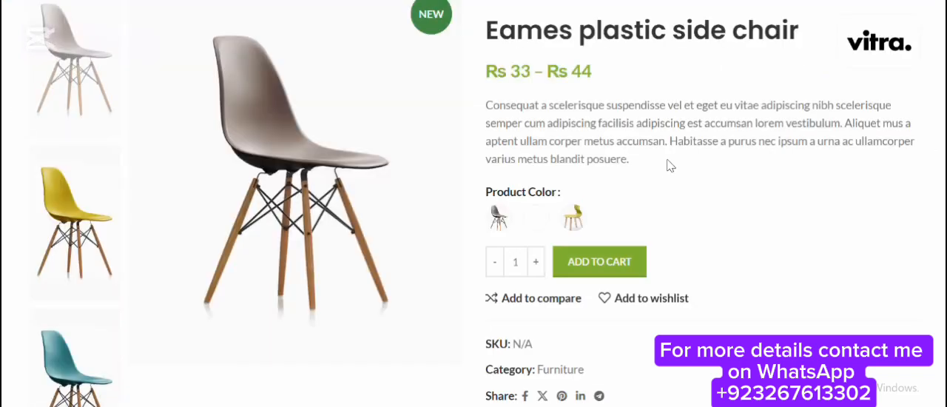
{"action": "scroll", "coordinate": [653, 142], "scroll_direction": "down", "scroll_amount": 1}
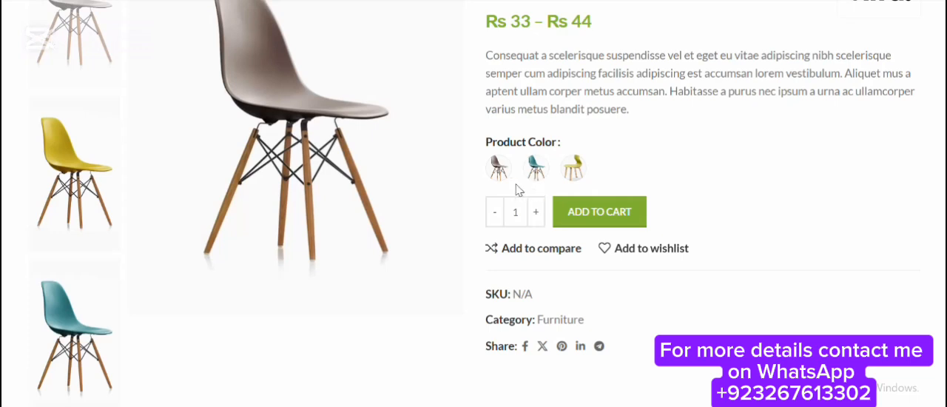
{"action": "scroll", "coordinate": [538, 188], "scroll_direction": "up", "scroll_amount": 1}
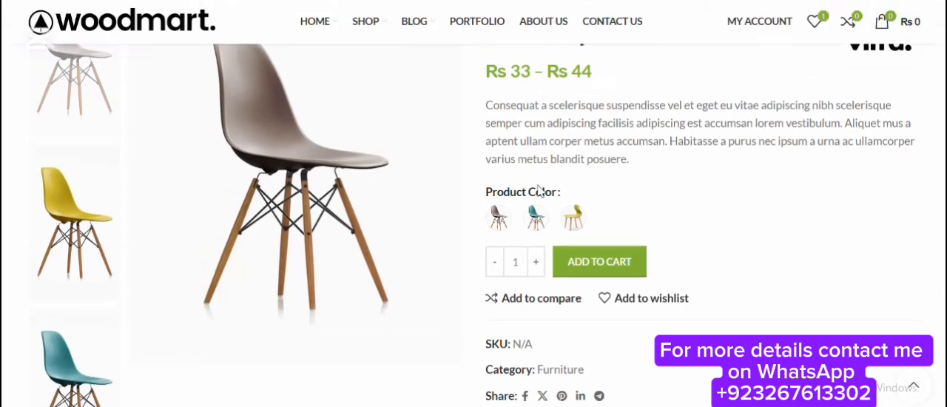
Preview the Gray, Green and Yellow swatches on the product page, finishing with Gray again and clearing the selection.
{"action": "left_click", "coordinate": [499, 221]}
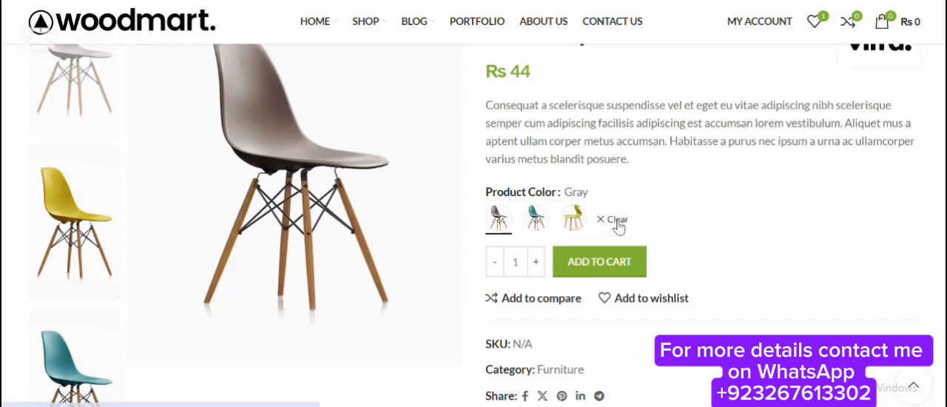
{"action": "left_click", "coordinate": [613, 219]}
{"action": "left_click", "coordinate": [537, 219]}
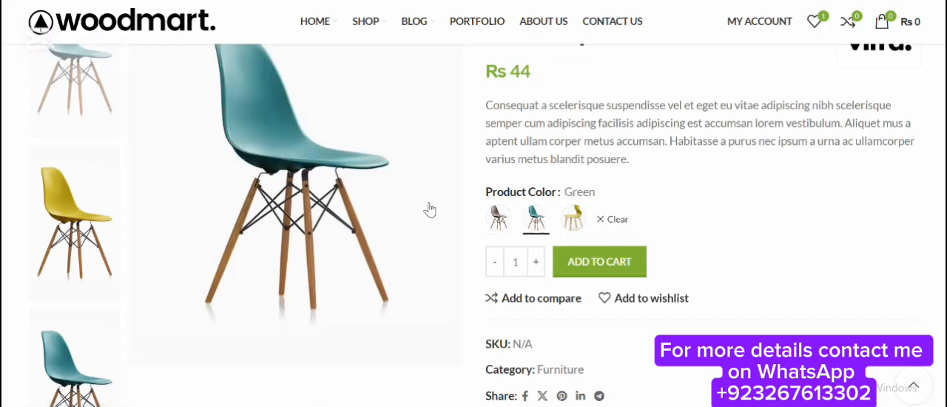
{"action": "left_click", "coordinate": [627, 222]}
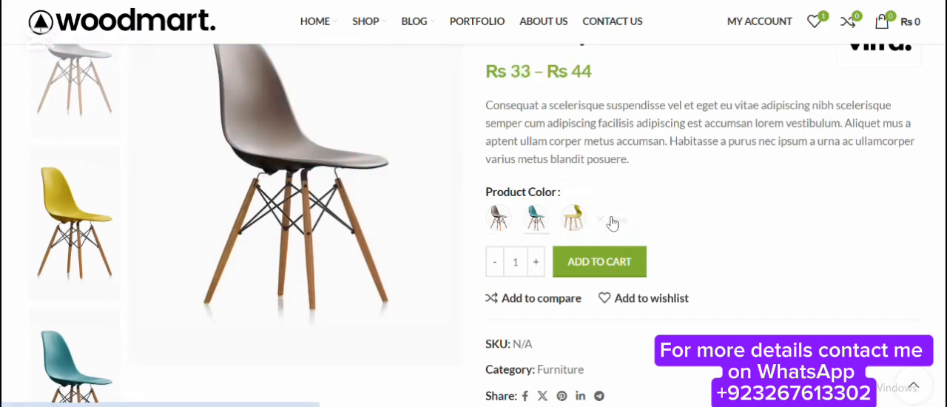
{"action": "left_click", "coordinate": [580, 230]}
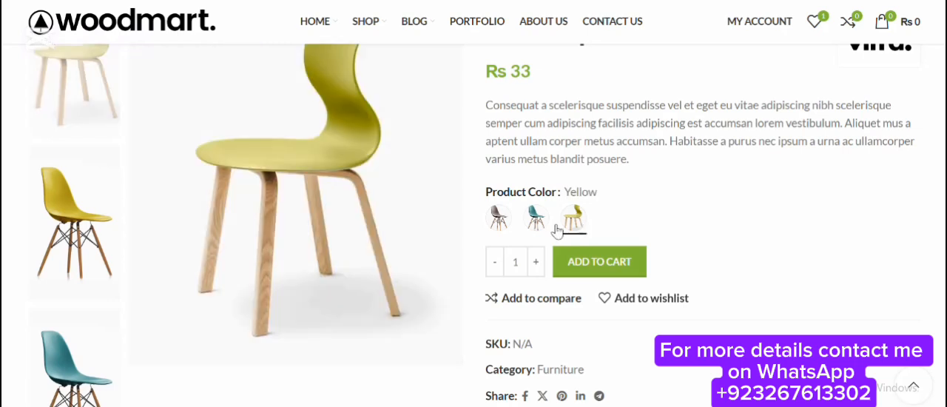
{"action": "left_click", "coordinate": [504, 232]}
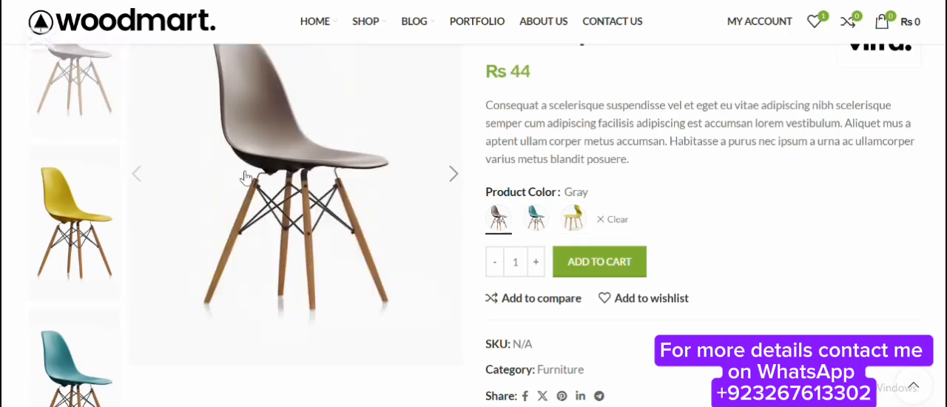
{"action": "left_click", "coordinate": [617, 222]}
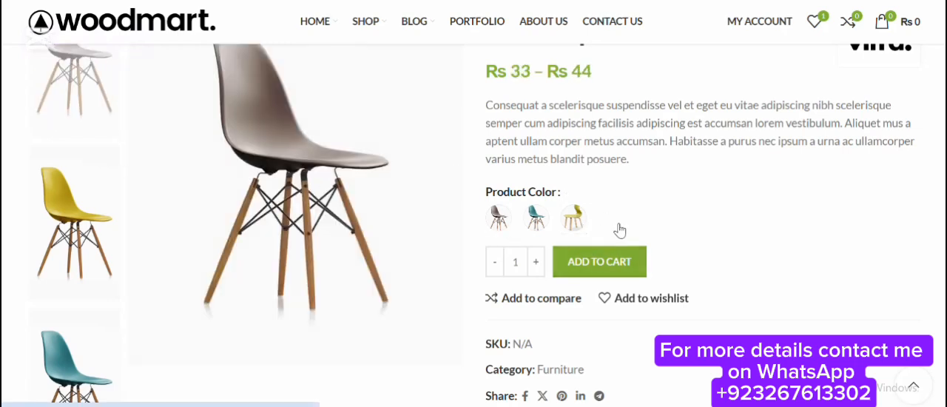